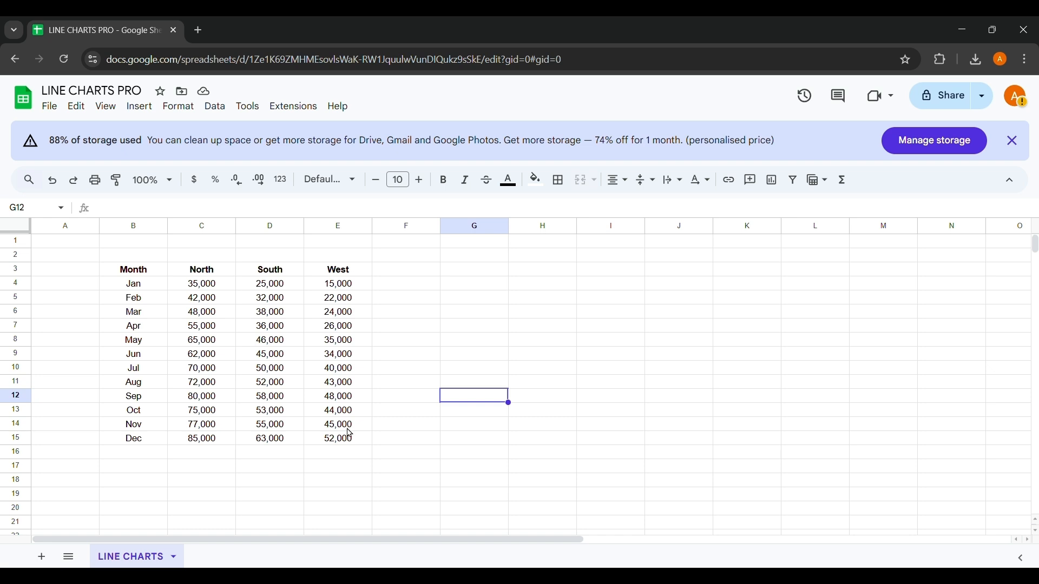
pyautogui.moveTo(191, 273); pyautogui.dragTo(360, 275)
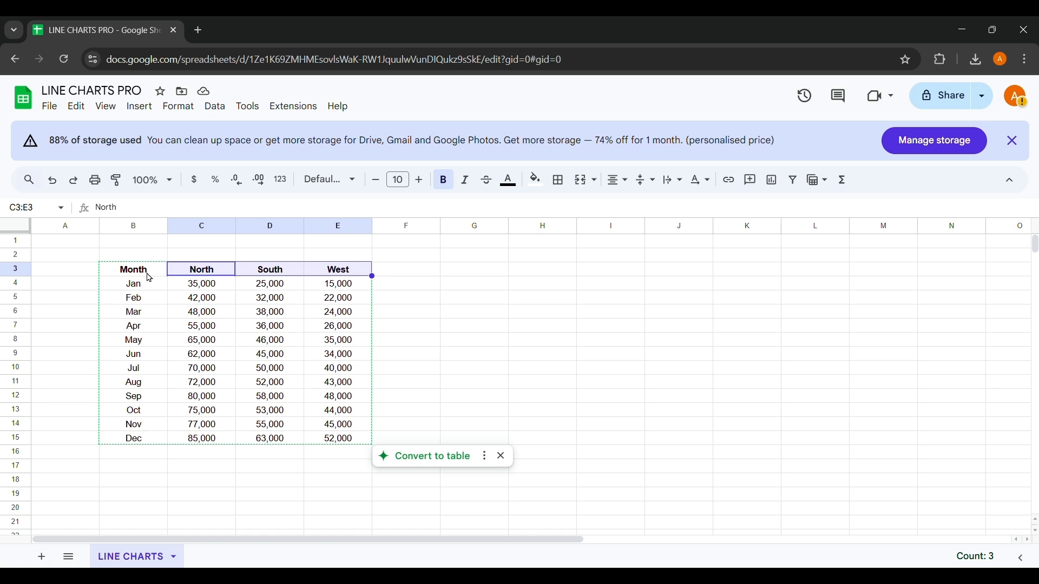
pyautogui.moveTo(148, 276); pyautogui.dragTo(345, 441)
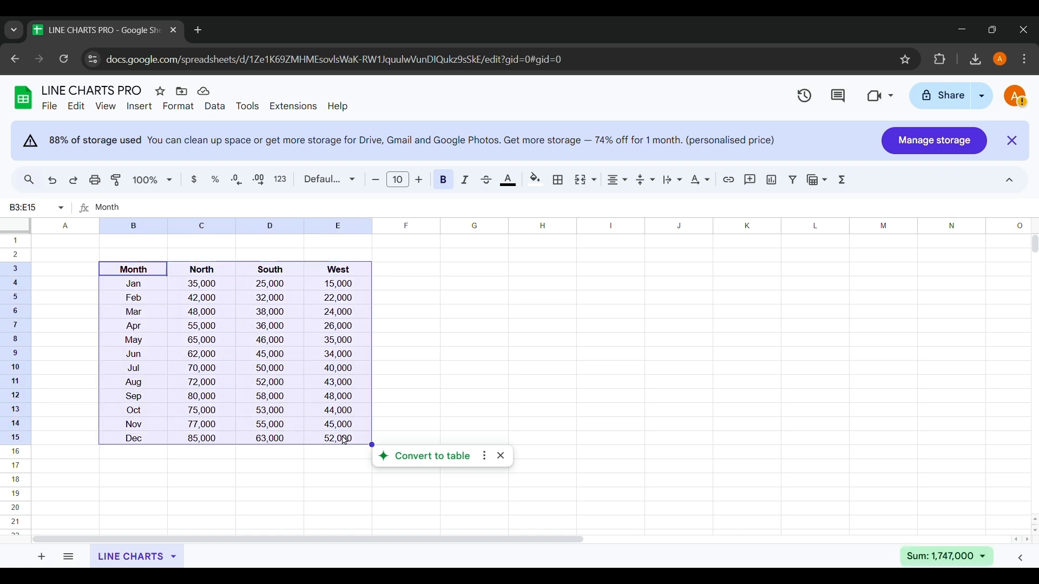
pyautogui.click(140, 107)
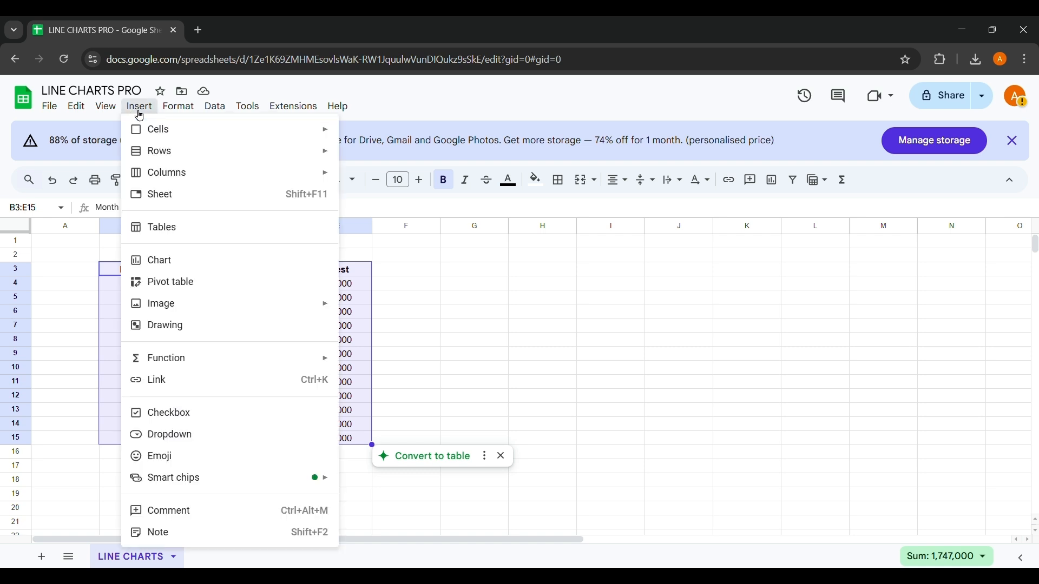
pyautogui.click(156, 262)
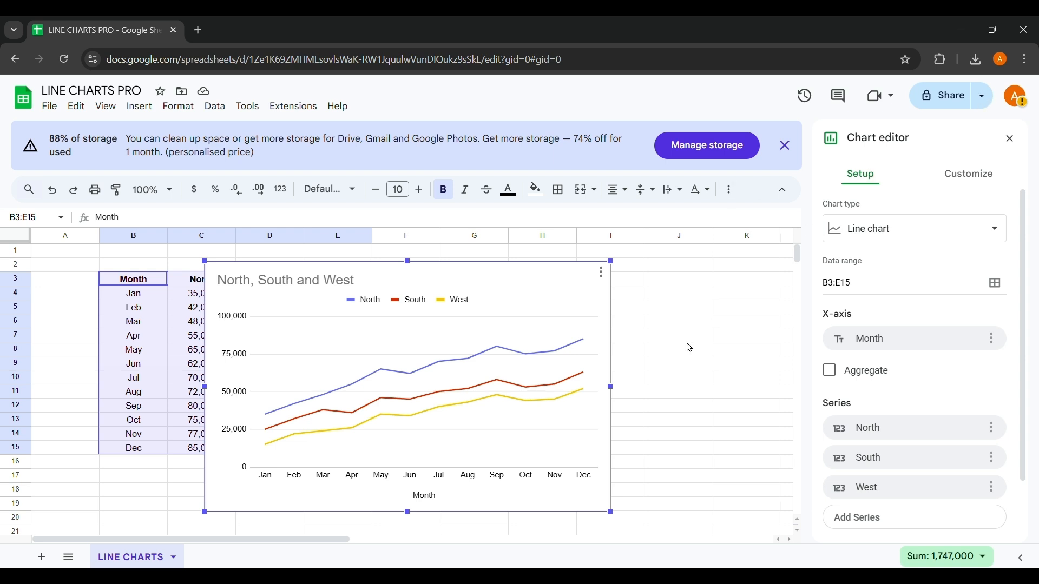
pyautogui.press('Delete')
pyautogui.click(586, 314)
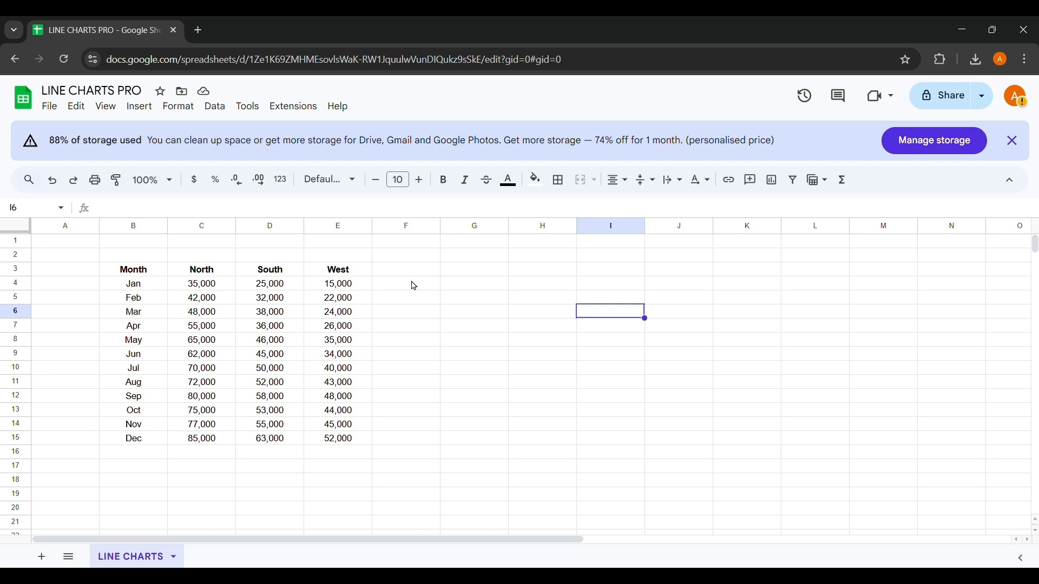
pyautogui.moveTo(133, 269); pyautogui.dragTo(338, 276)
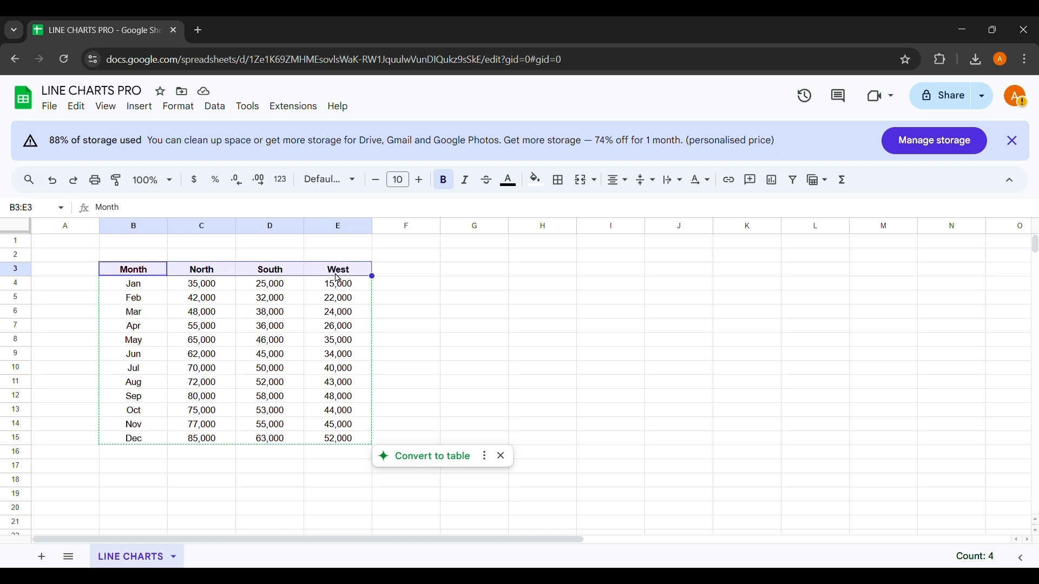
pyautogui.press('Right')
pyautogui.press('Right')
pyautogui.press('Right')
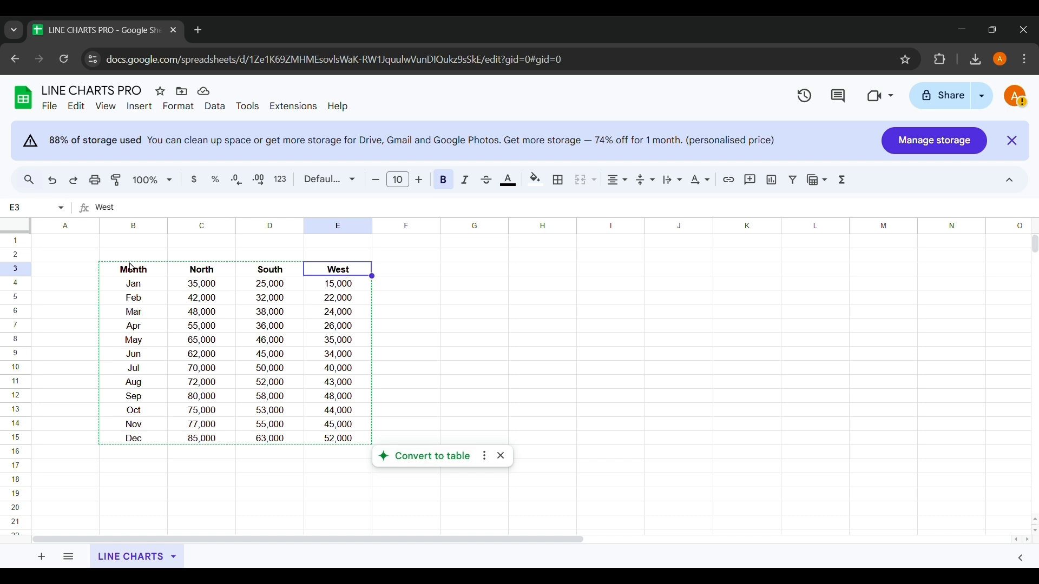
# Step: Insert a line chart from the data in B3:E15 and place it beside the table, starting at column F
pyautogui.moveTo(132, 269); pyautogui.dragTo(354, 442)
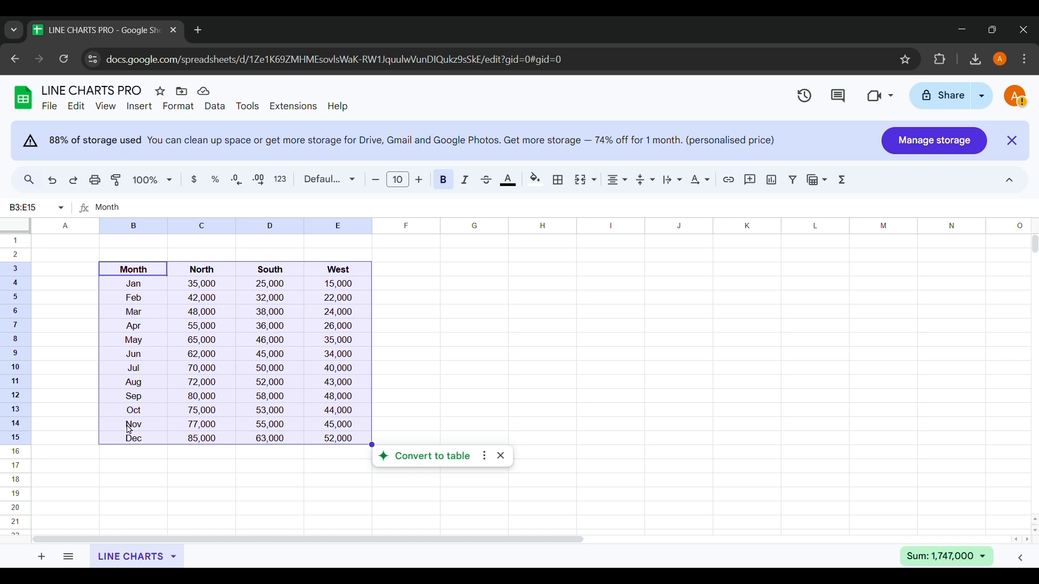
pyautogui.click(142, 108)
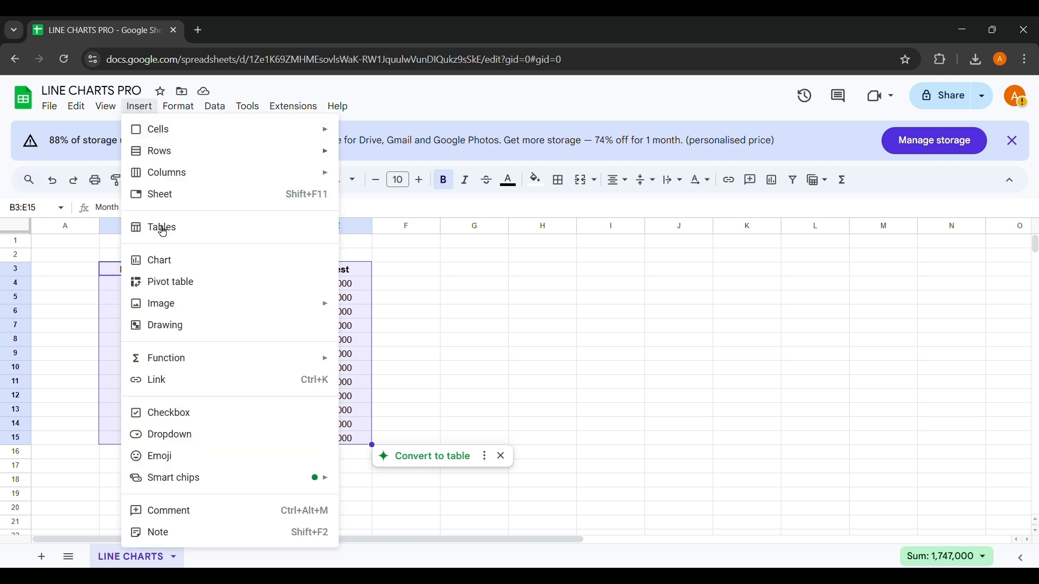
pyautogui.click(160, 263)
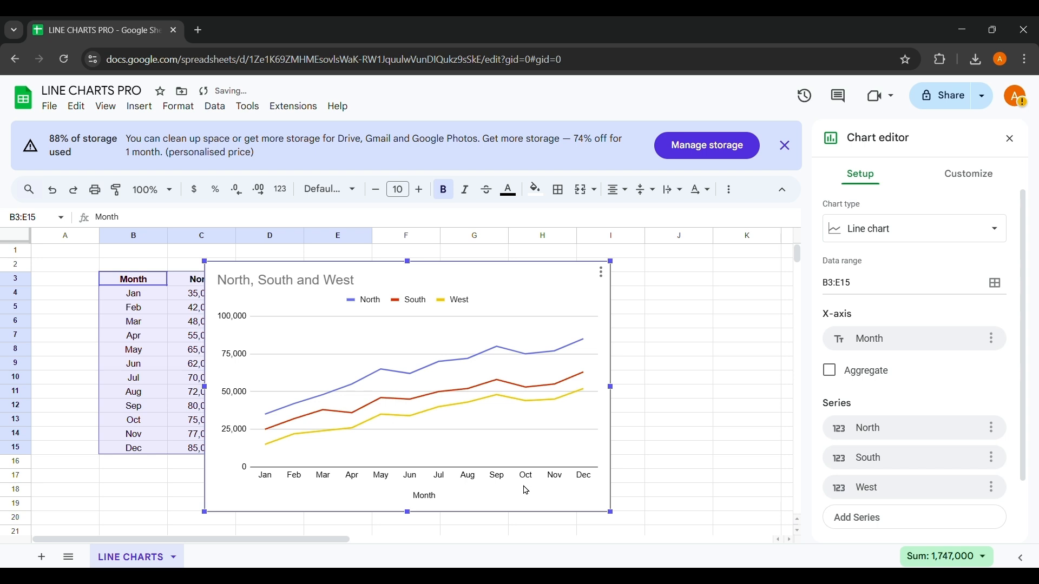
pyautogui.moveTo(528, 491); pyautogui.dragTo(643, 494)
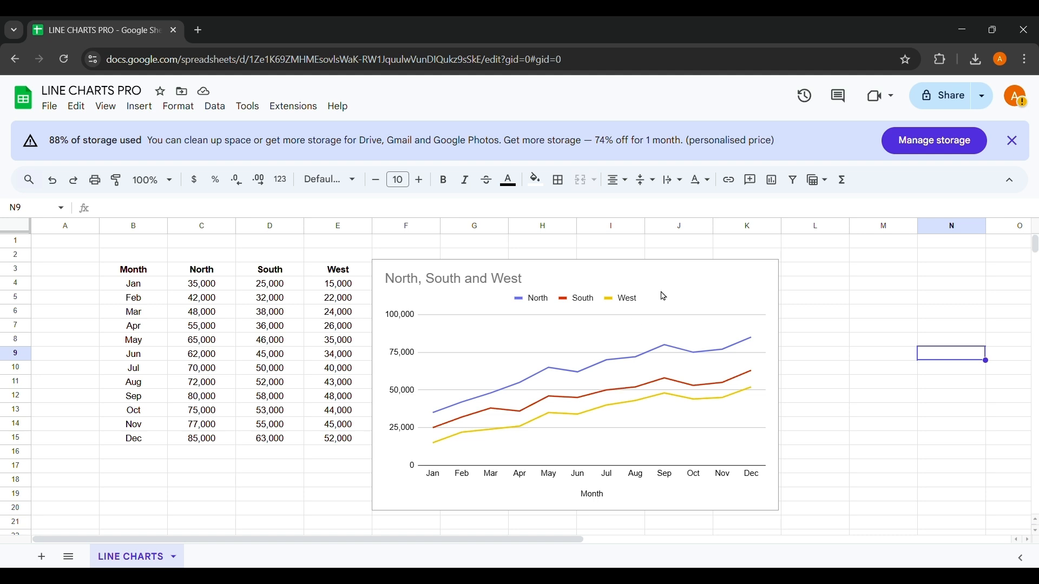
# Step: Open the chart's style settings for editing and enable Smooth lines
pyautogui.doubleClick(691, 282)
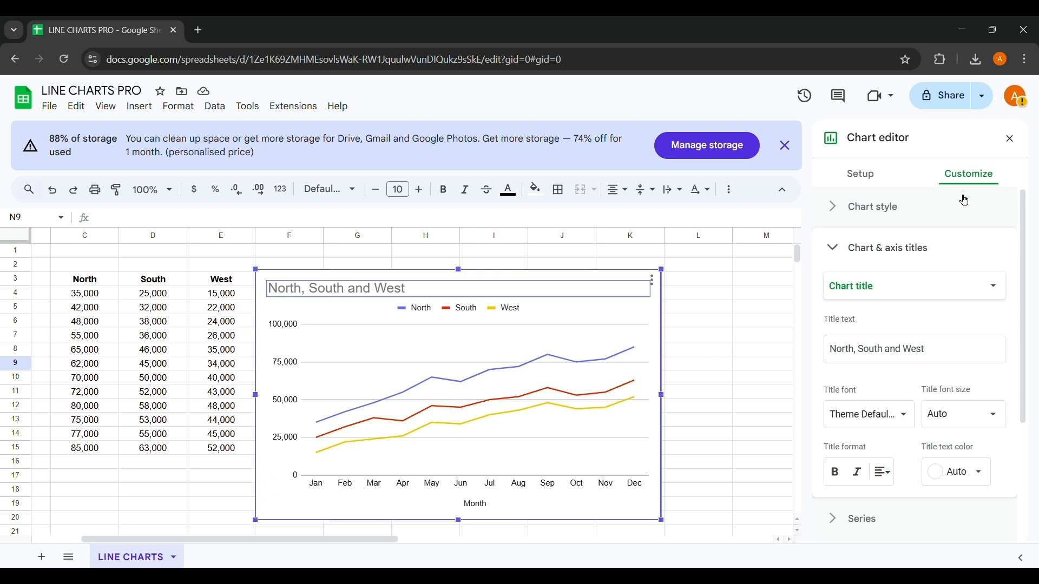
pyautogui.click(887, 211)
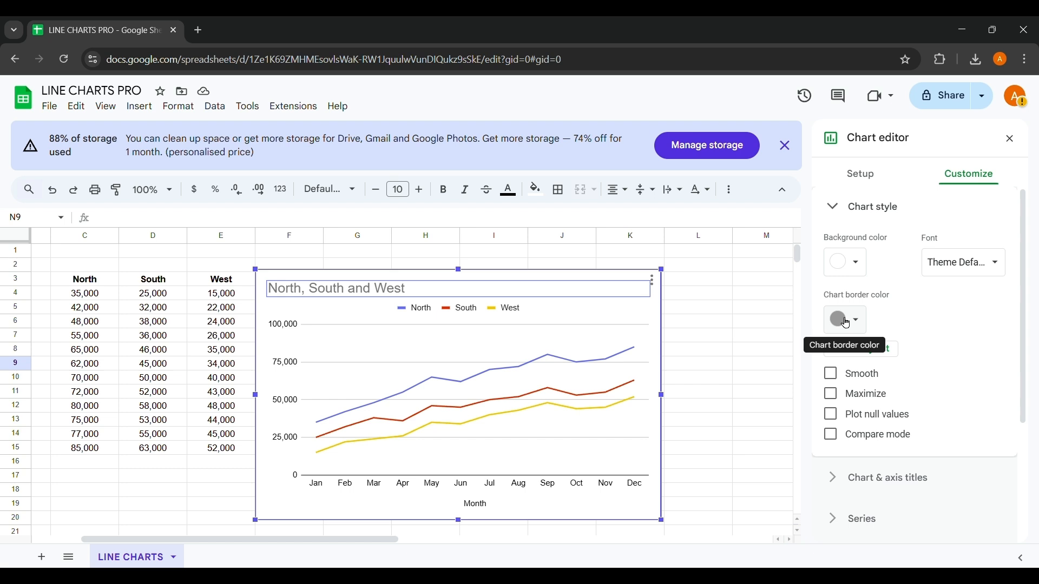
pyautogui.click(840, 377)
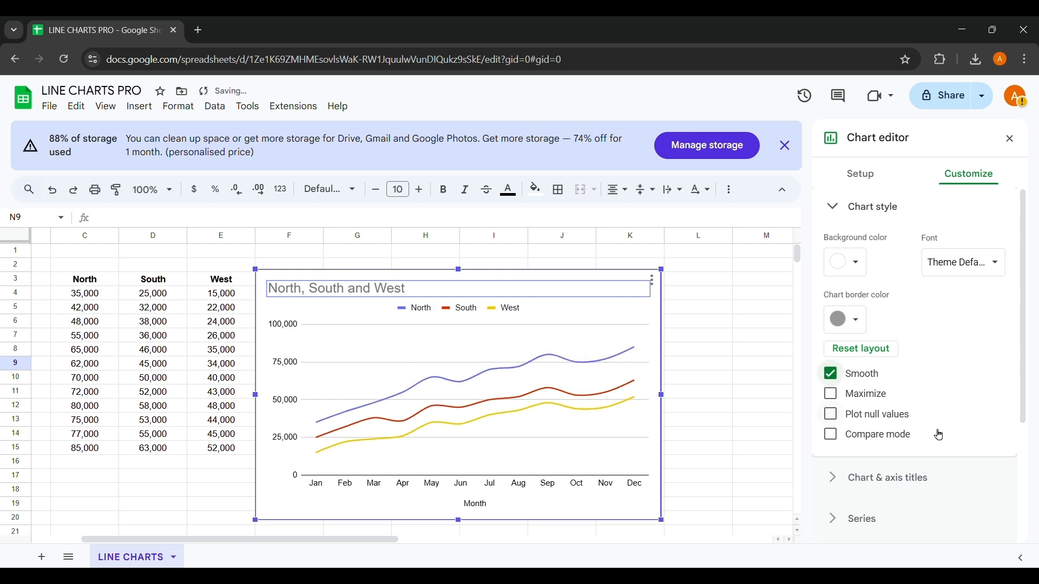
# Step: Replace the chart title text with "Sales by Region"
pyautogui.scroll(-1, 939, 435)
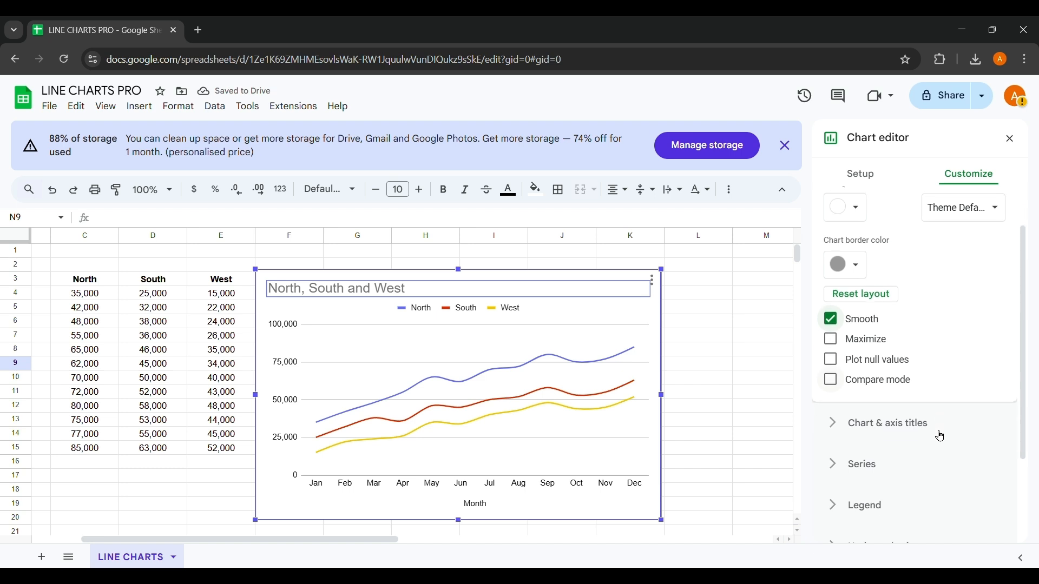
pyautogui.scroll(-1, 941, 436)
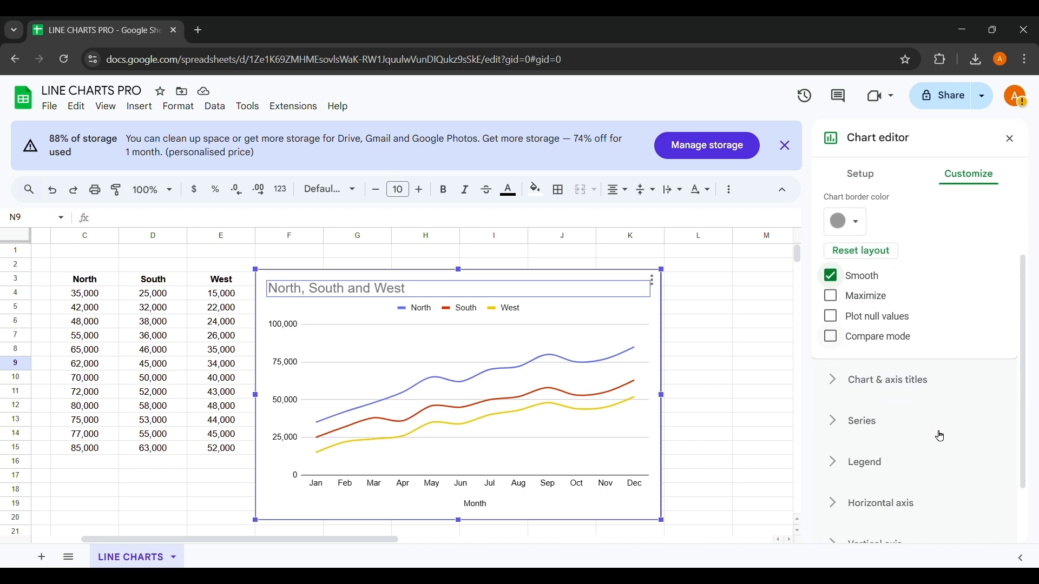
pyautogui.click(903, 384)
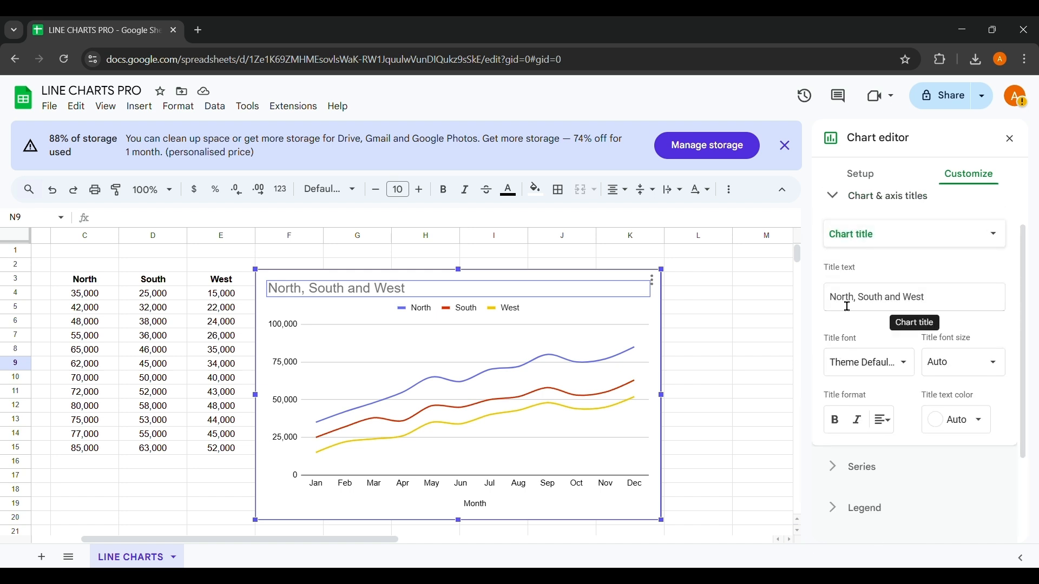
pyautogui.moveTo(935, 299); pyautogui.dragTo(840, 310)
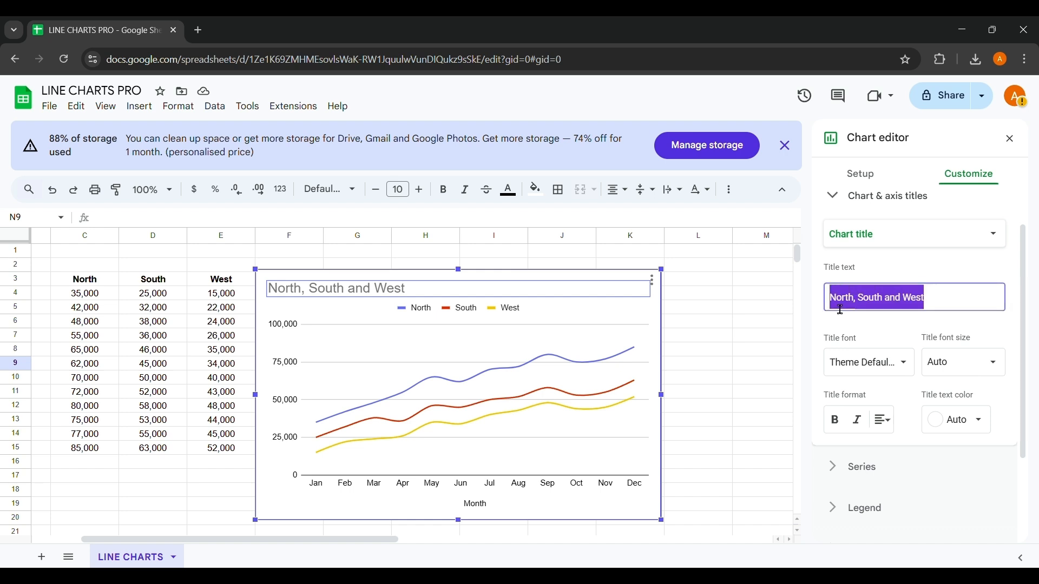
pyautogui.click(840, 310)
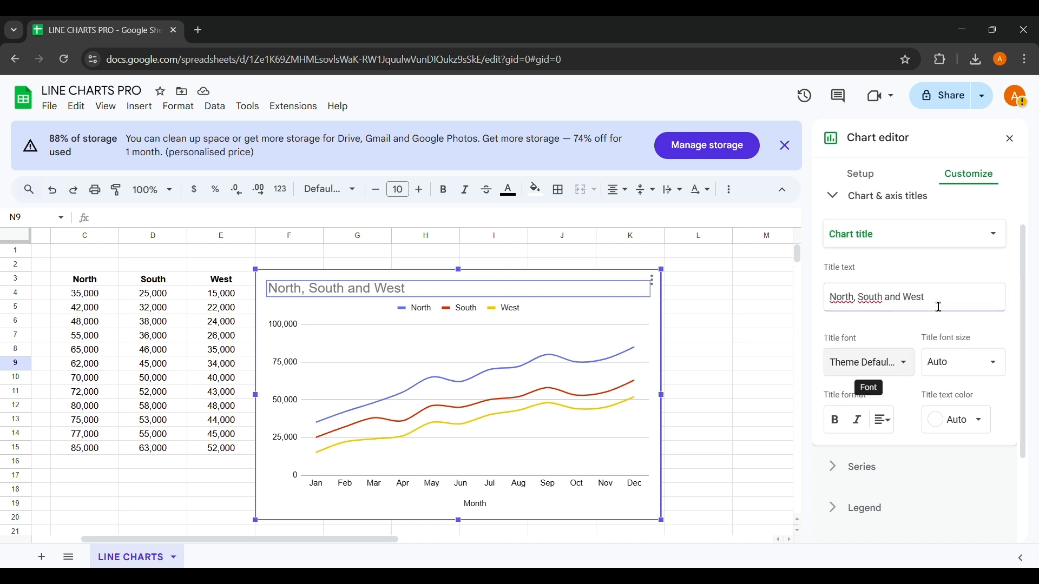
pyautogui.moveTo(937, 299); pyautogui.dragTo(825, 301)
pyautogui.write('Sa')
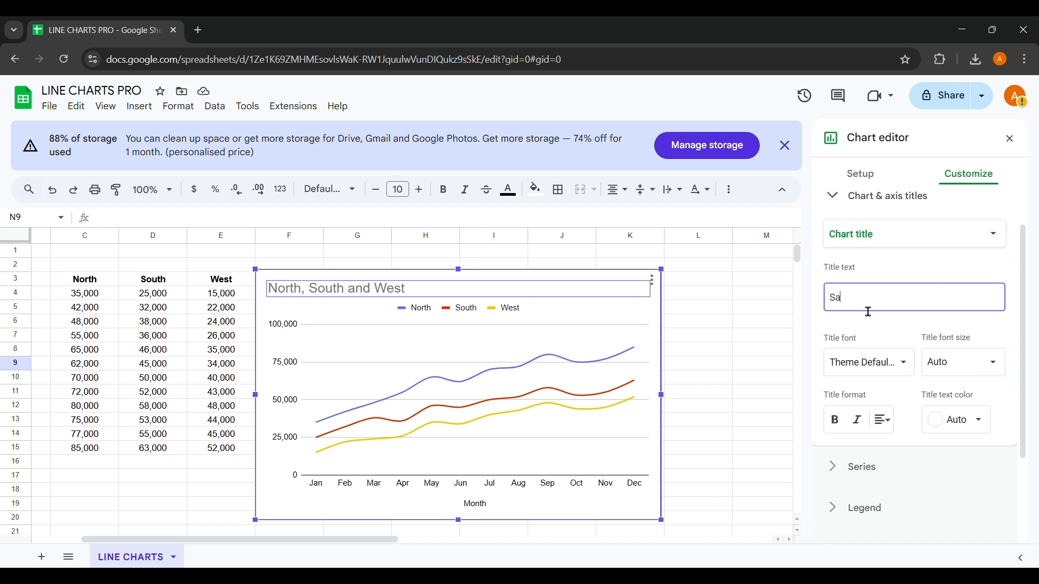
pyautogui.write('les by Region')
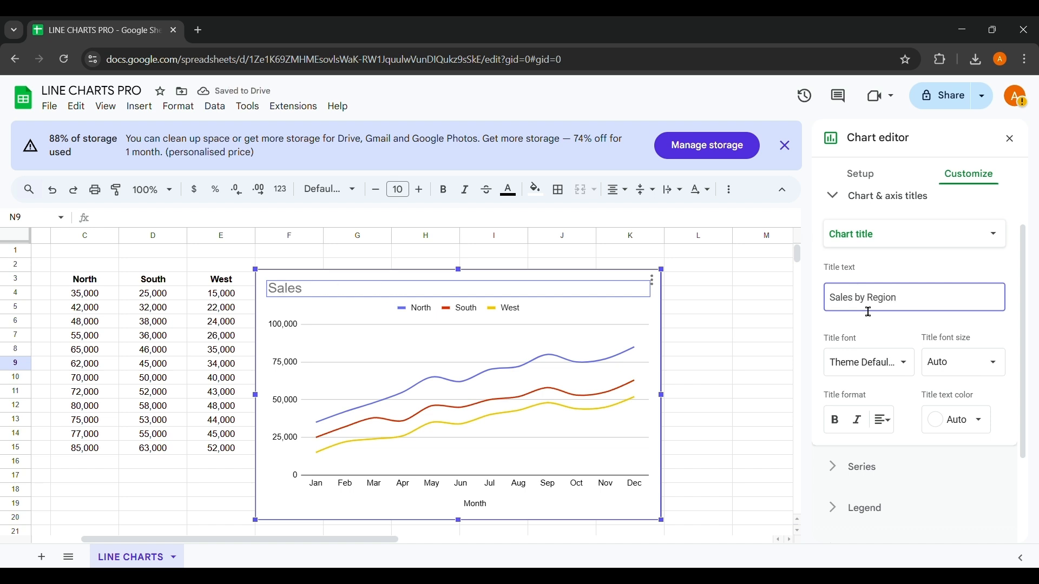
# Step: Make the chart title bold and set its font size to 18
pyautogui.click(838, 423)
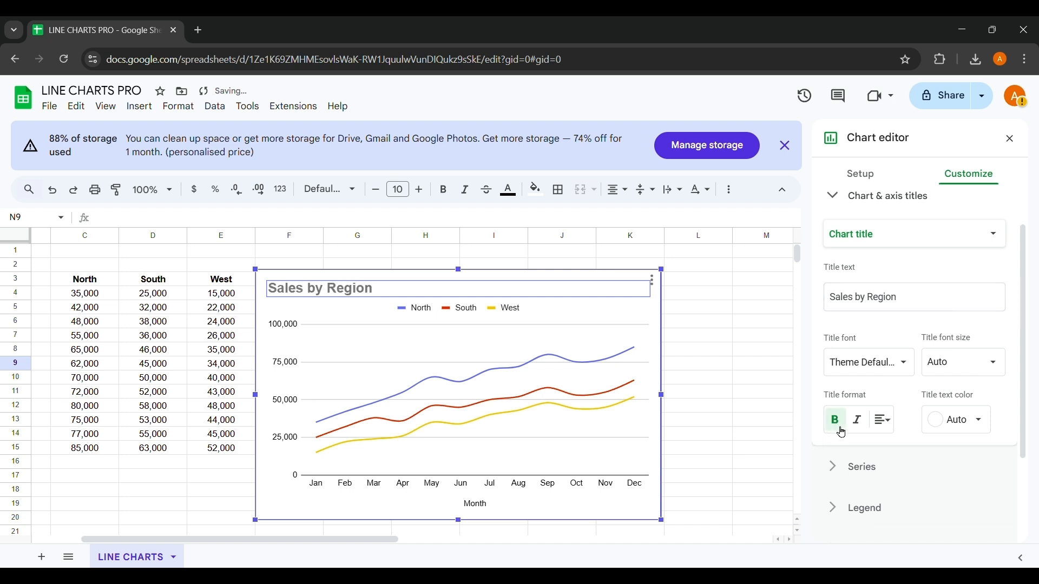
pyautogui.click(944, 373)
pyautogui.write('16')
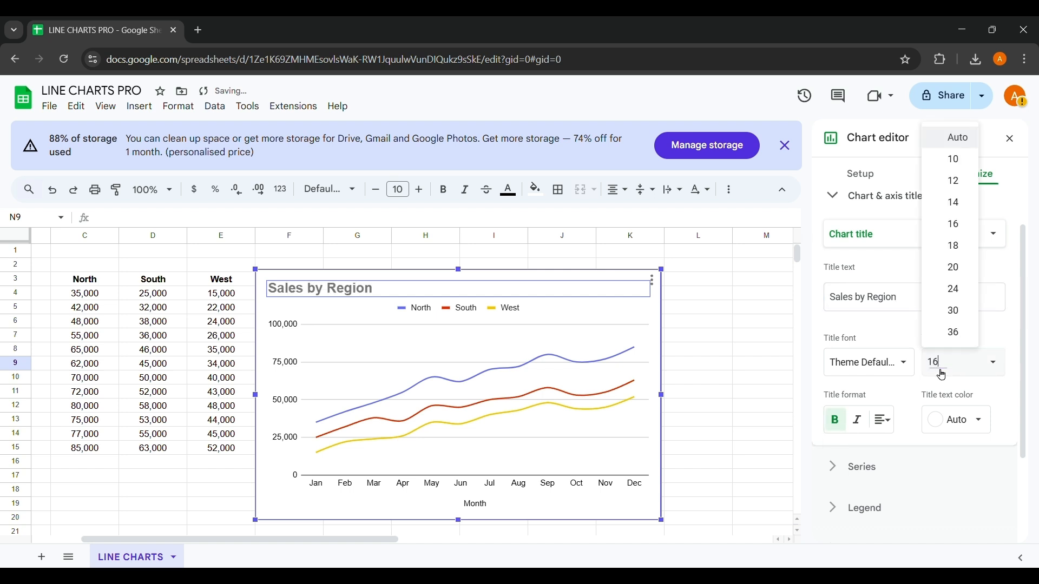
pyautogui.press('Return')
pyautogui.click(961, 377)
pyautogui.click(964, 377)
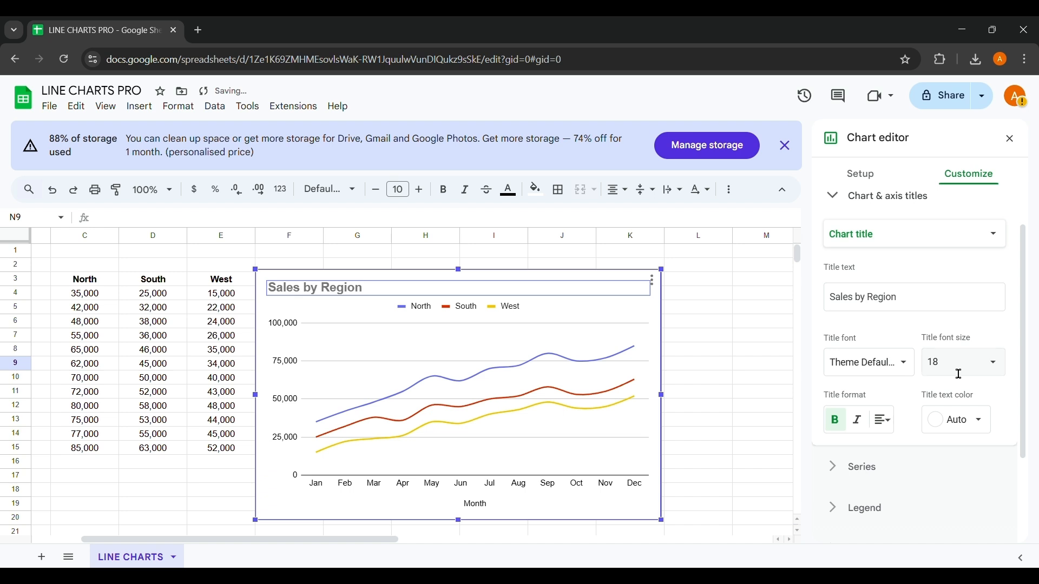
# Step: Set the chart title's text color to a very dark navy blue
pyautogui.click(970, 429)
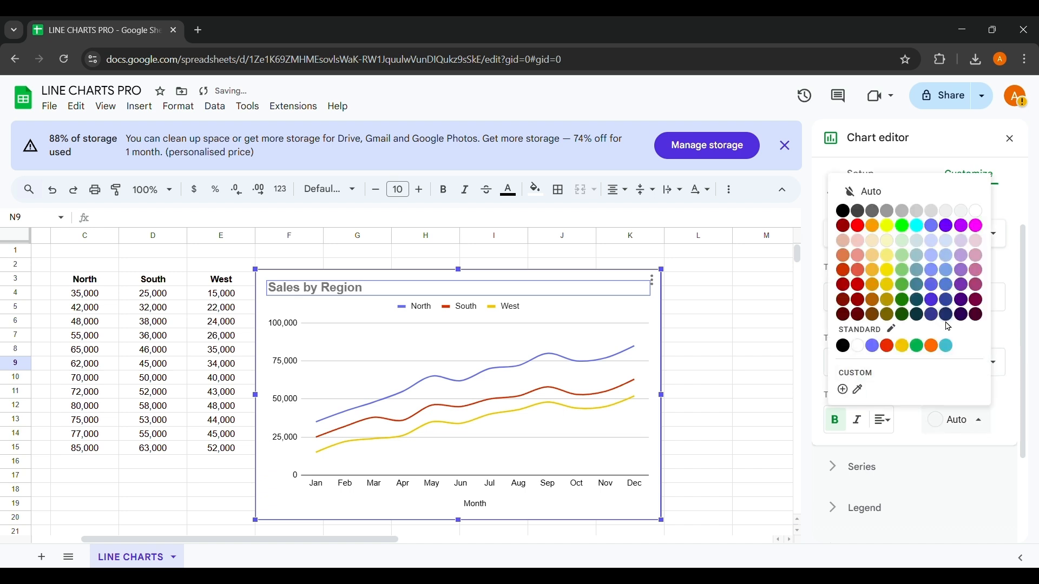
pyautogui.click(946, 299)
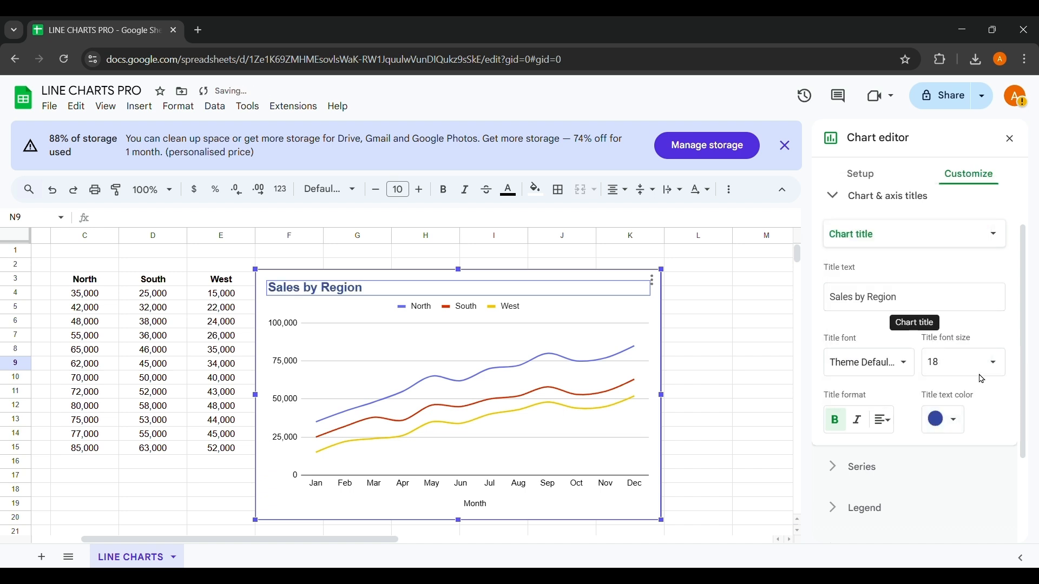
pyautogui.click(950, 418)
pyautogui.click(919, 315)
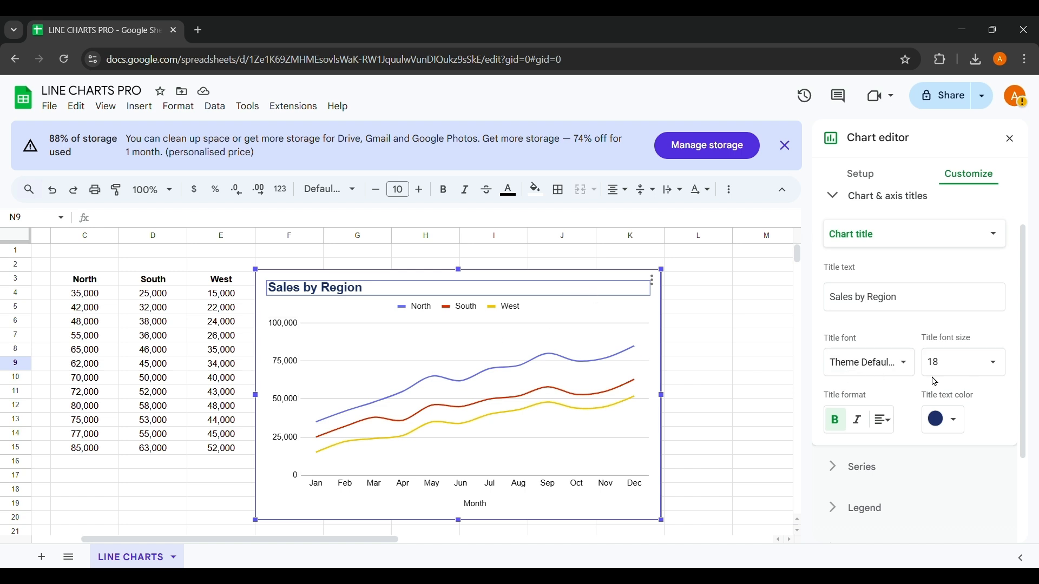
# Step: Clear the horizontal axis title text and switch to the vertical axis title settings
pyautogui.scroll(-2, 935, 381)
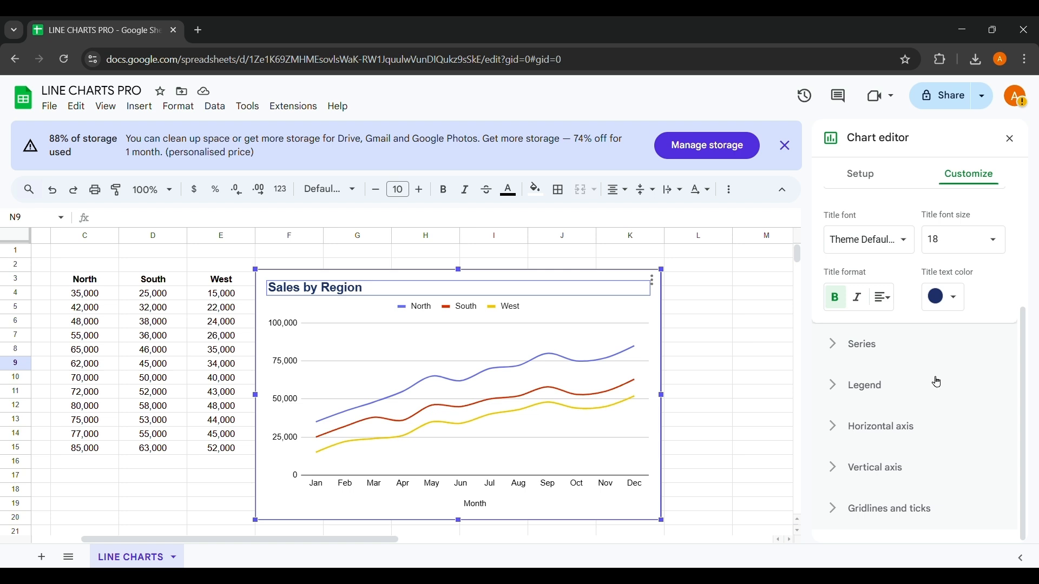
pyautogui.scroll(1, 899, 293)
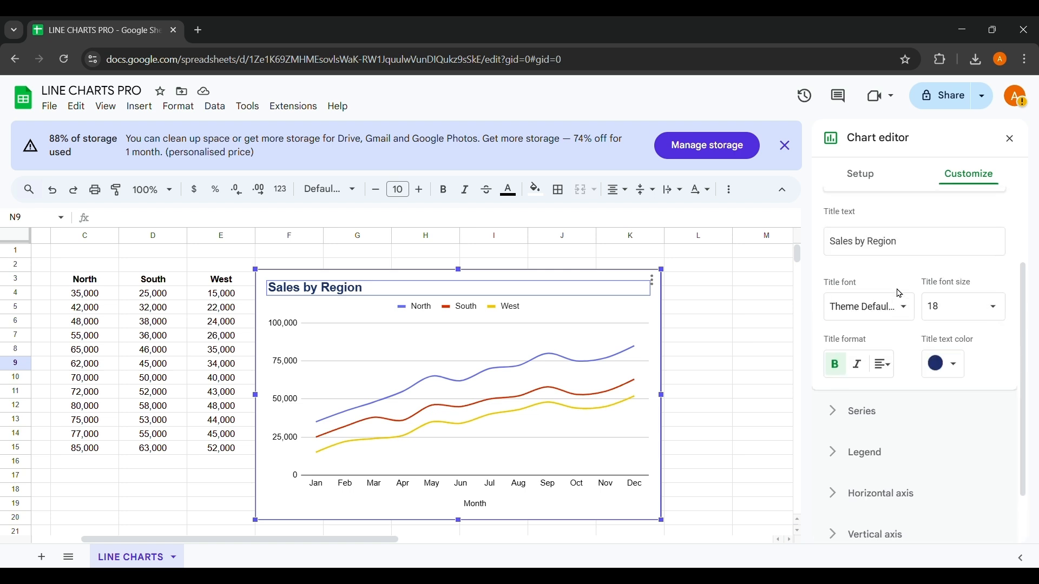
pyautogui.scroll(1, 869, 269)
pyautogui.click(872, 241)
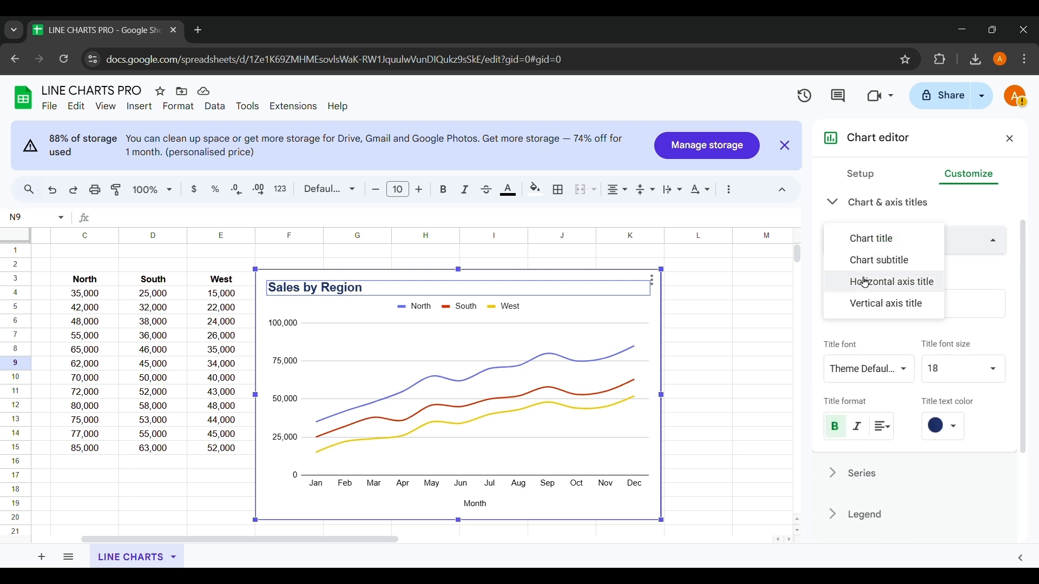
pyautogui.click(868, 295)
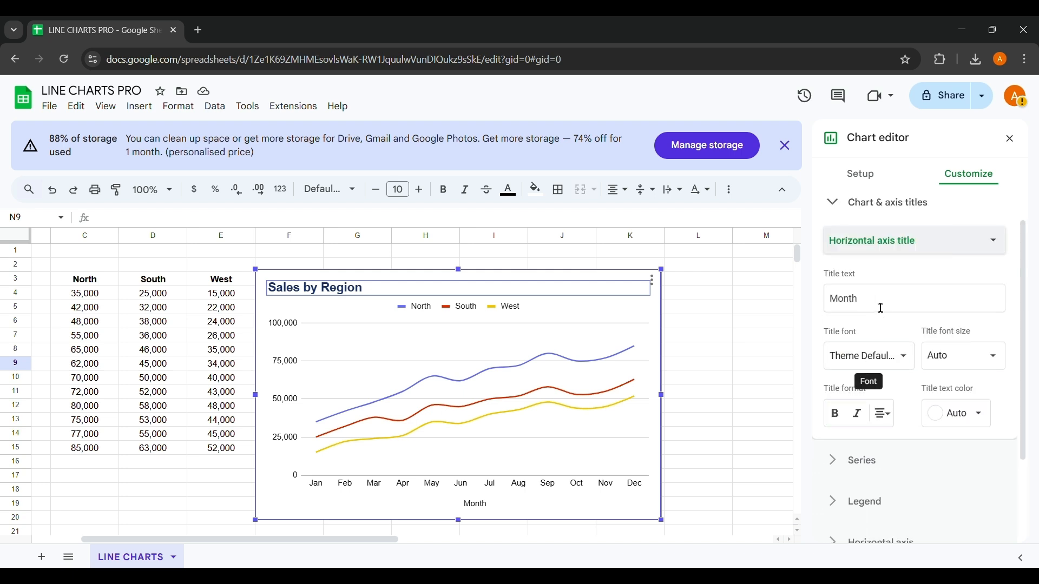
pyautogui.moveTo(878, 304); pyautogui.dragTo(833, 301)
pyautogui.press('BackSpace')
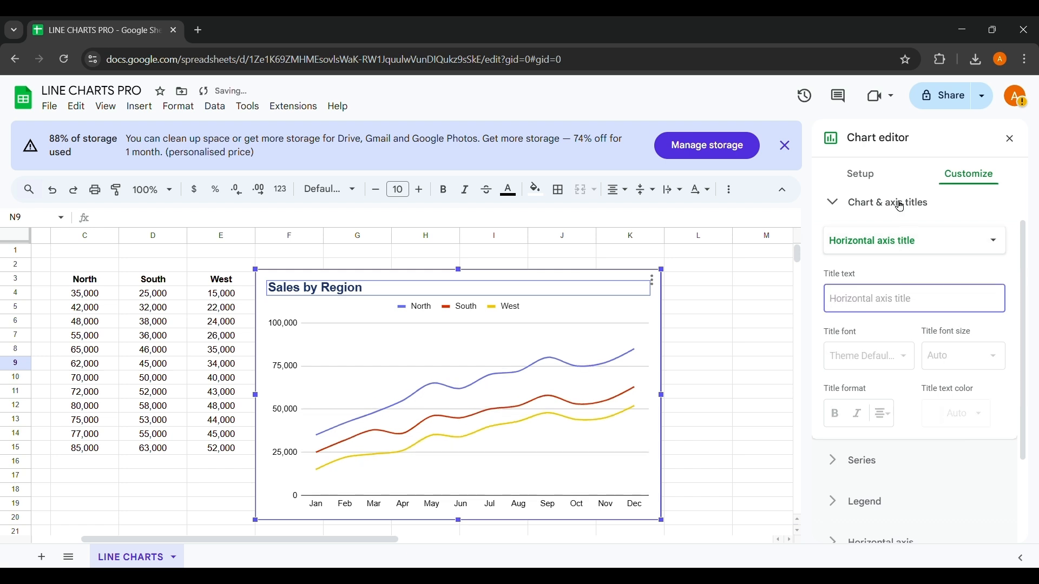
pyautogui.click(892, 241)
pyautogui.click(890, 261)
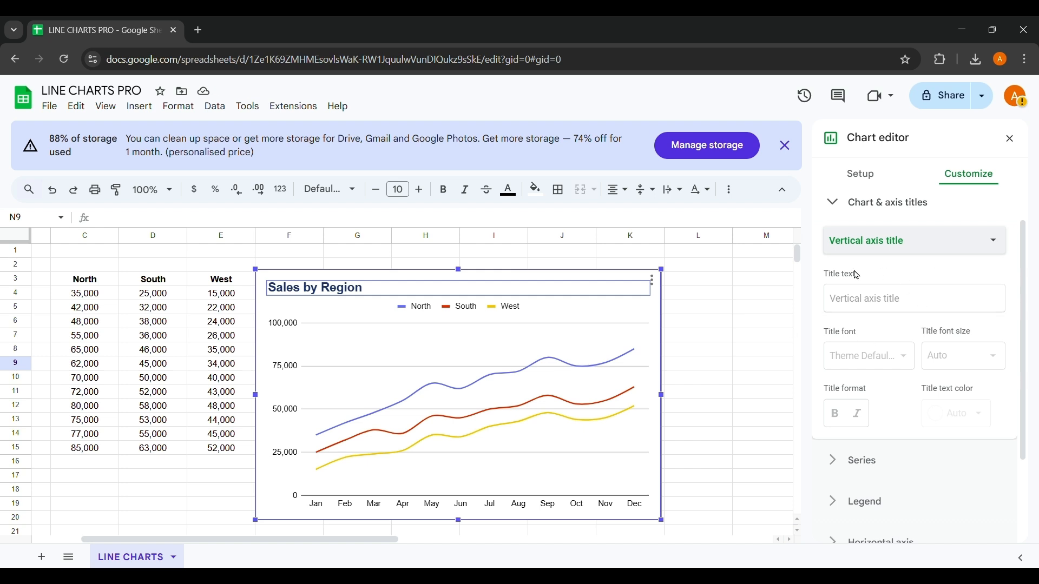
# Step: Set the line color of all chart series to dark navy blue
pyautogui.scroll(-3, 882, 319)
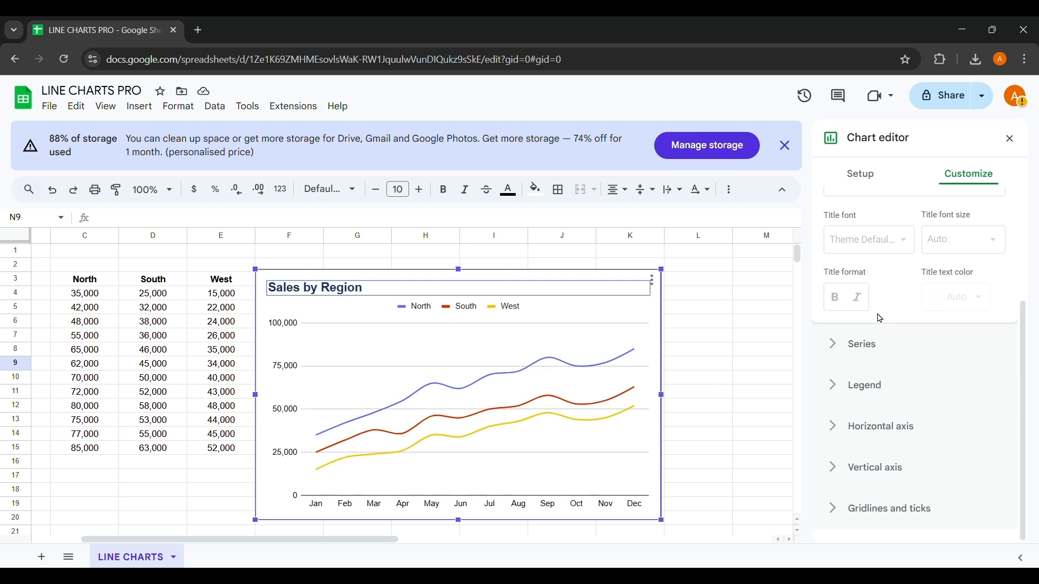
pyautogui.click(860, 345)
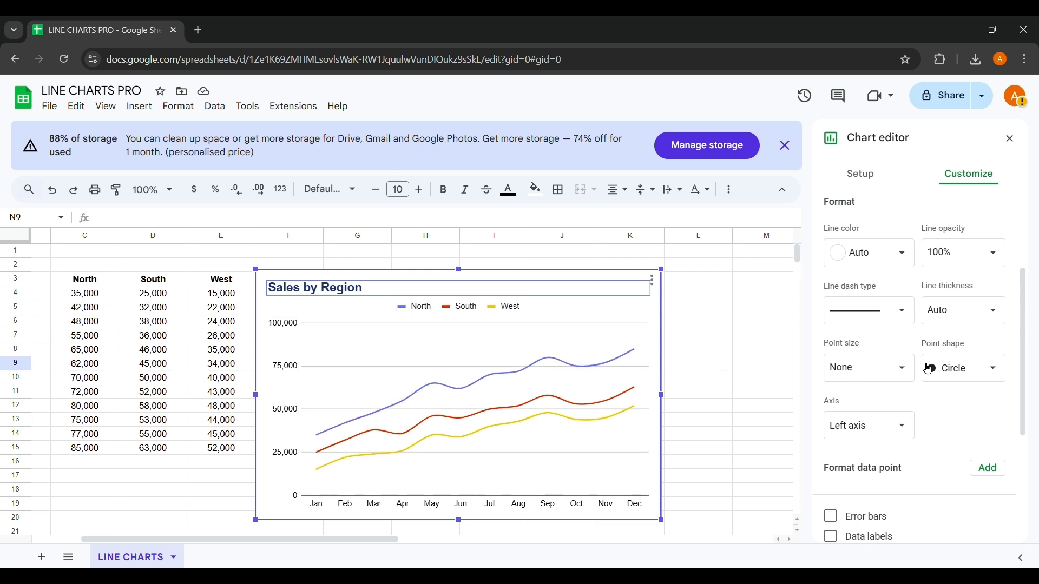
pyautogui.click(884, 264)
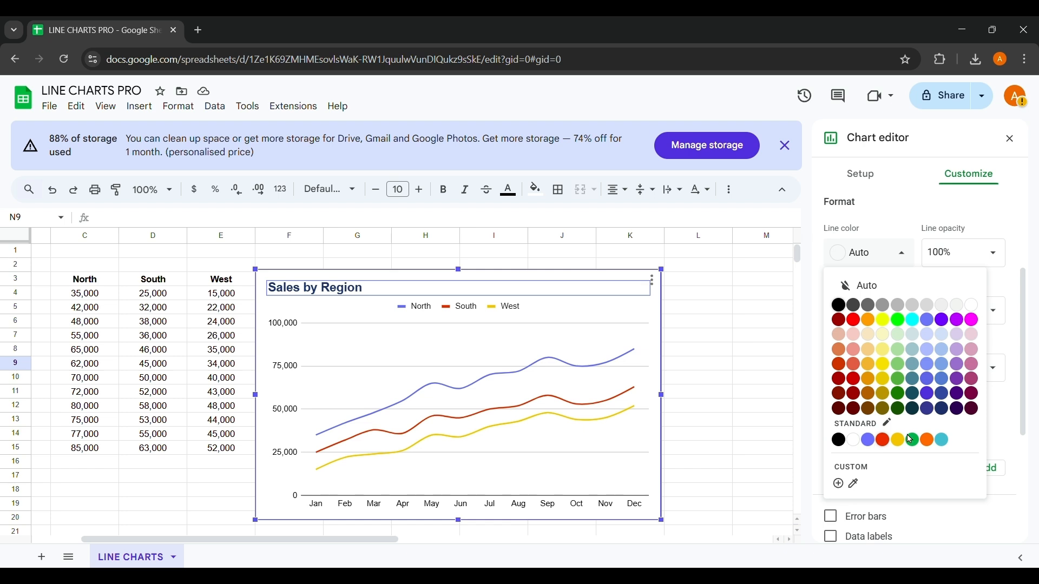
pyautogui.click(952, 410)
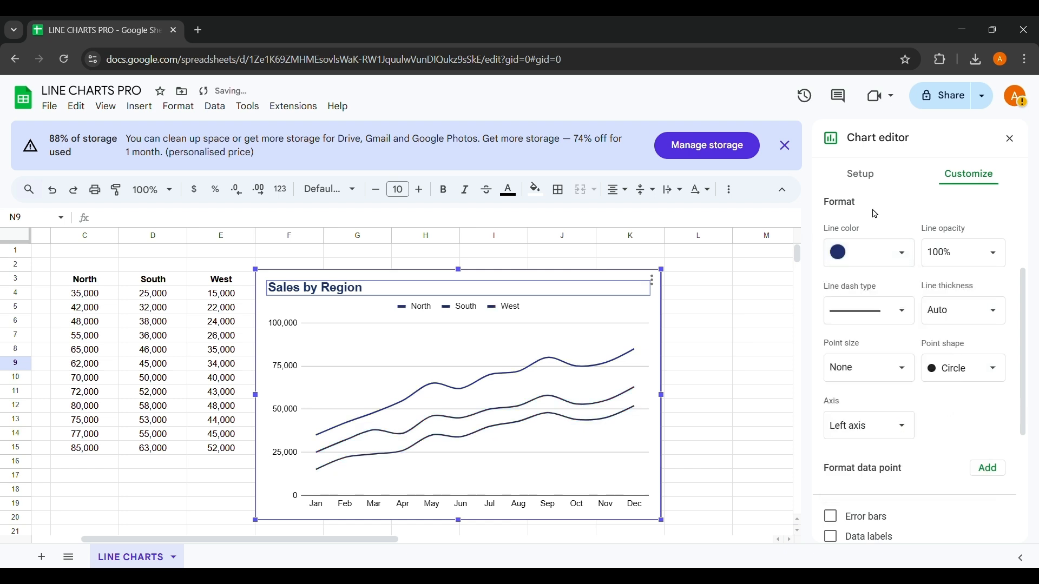
# Step: Select the North series on its own and set its line color to dark navy blue
pyautogui.scroll(2, 879, 214)
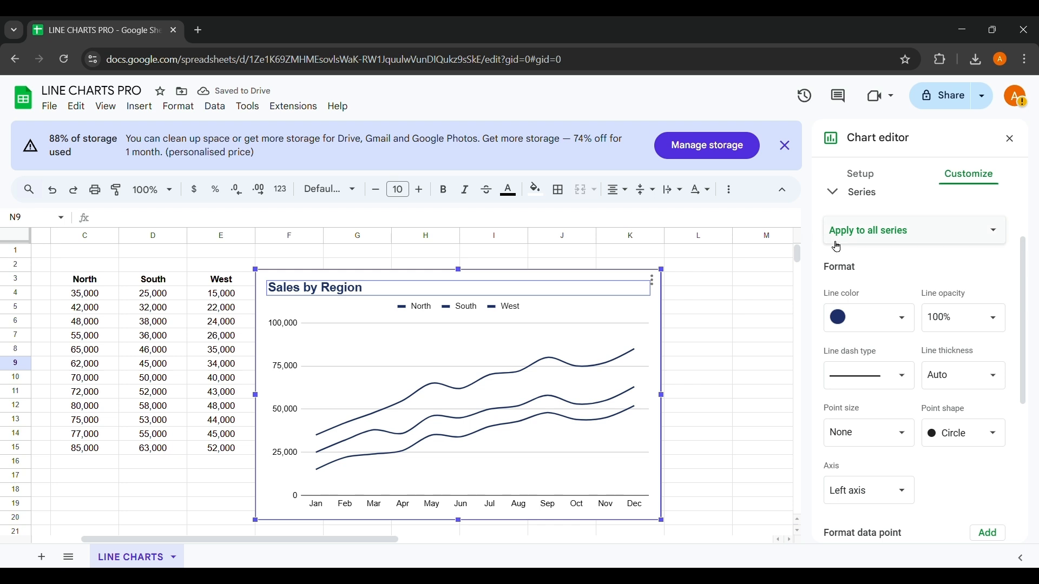
pyautogui.click(895, 245)
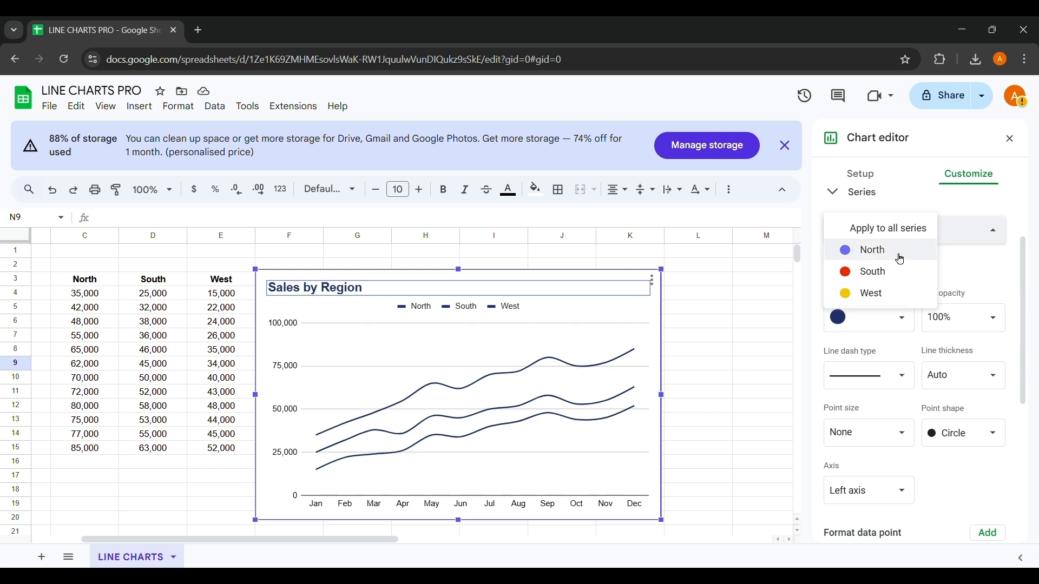
pyautogui.click(881, 253)
pyautogui.click(871, 319)
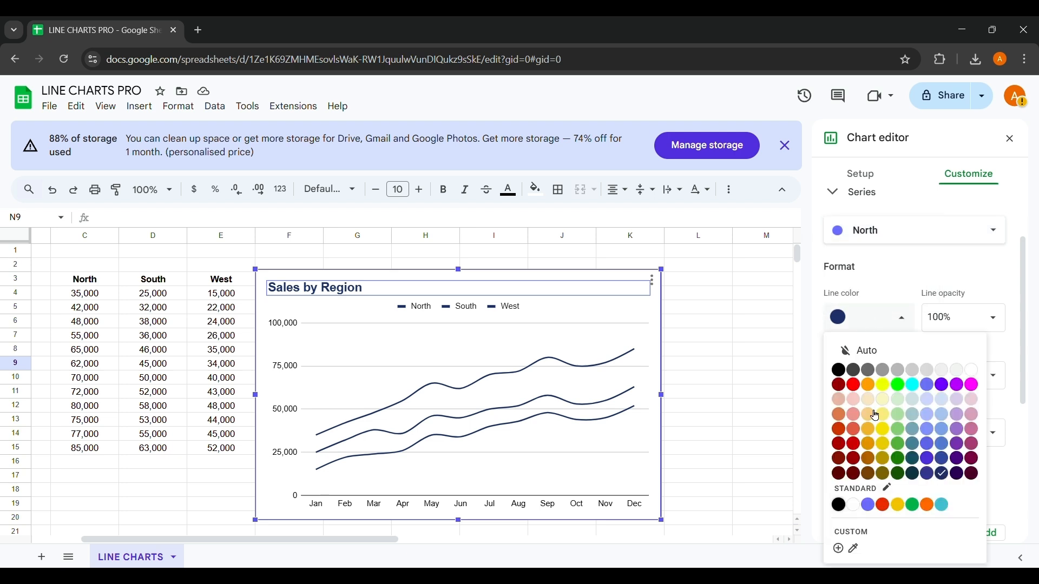
pyautogui.click(943, 474)
# Step: Set the North series' point size to 7px
pyautogui.scroll(-2, 947, 481)
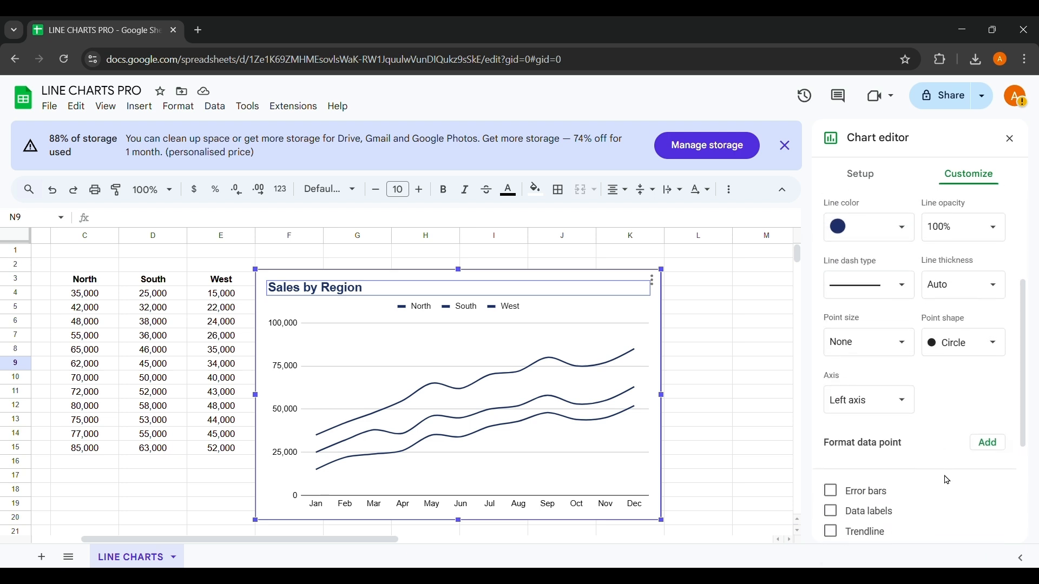
pyautogui.scroll(-2, 946, 479)
pyautogui.scroll(2, 937, 390)
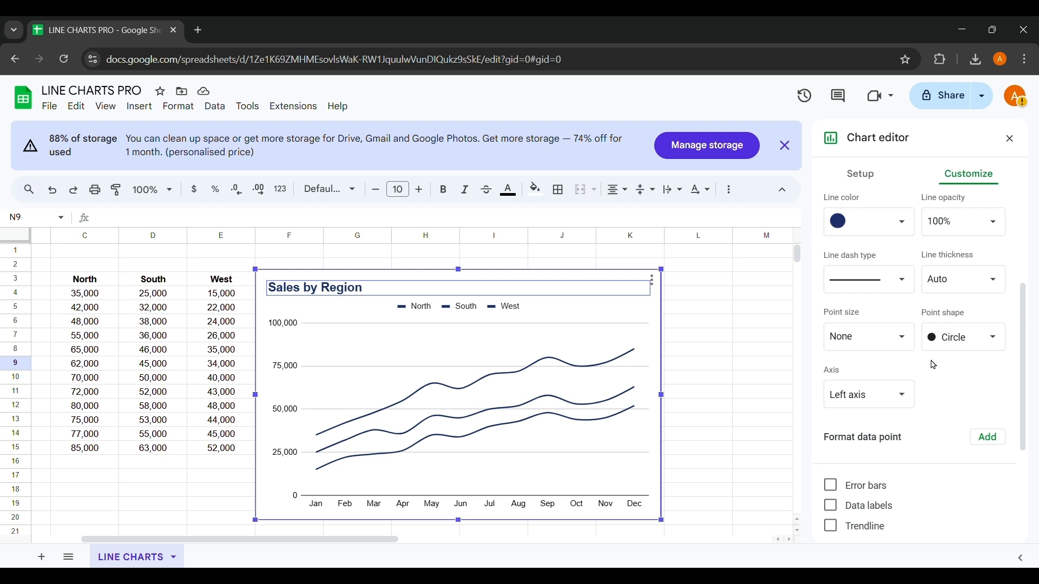
pyautogui.click(876, 339)
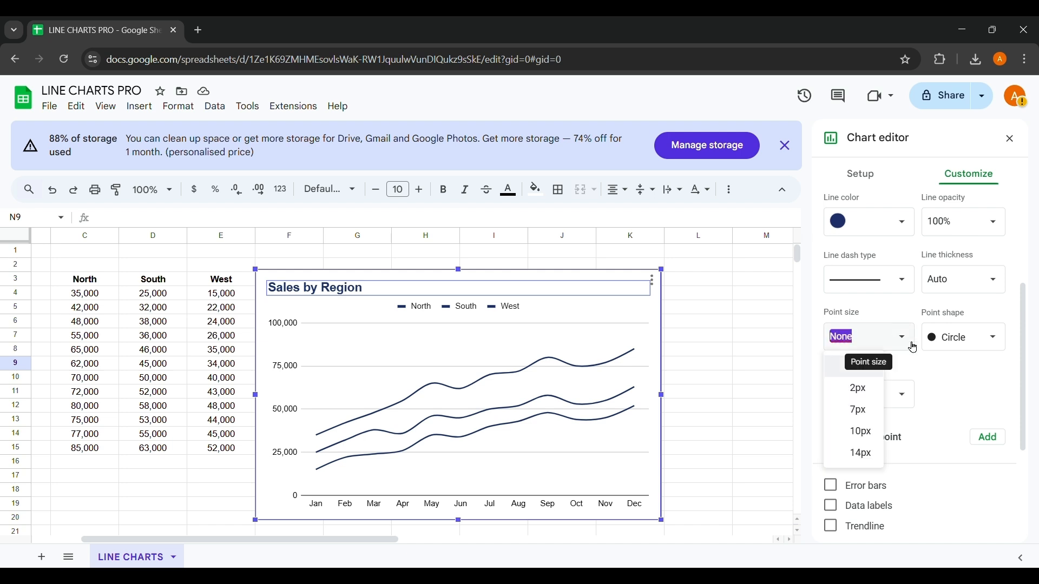
pyautogui.click(853, 410)
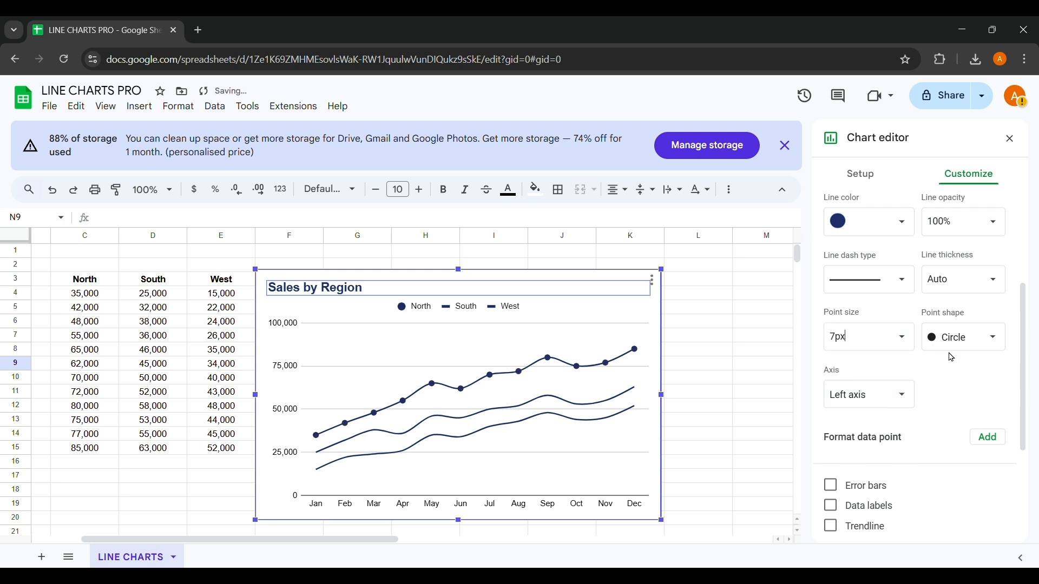
# Step: Set the South series' line color to medium blue and its point size to 7px
pyautogui.scroll(3, 956, 358)
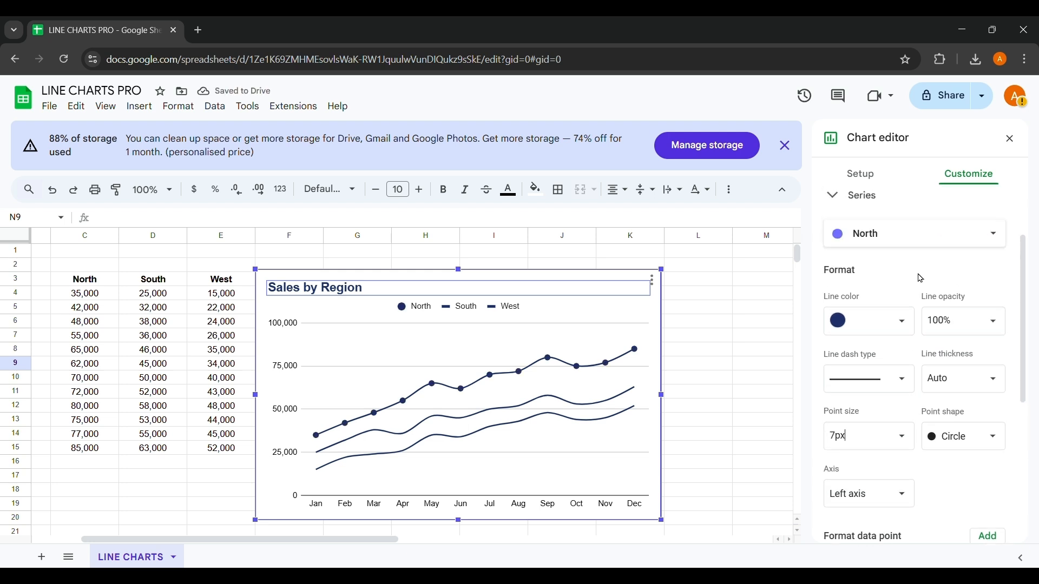
pyautogui.click(891, 241)
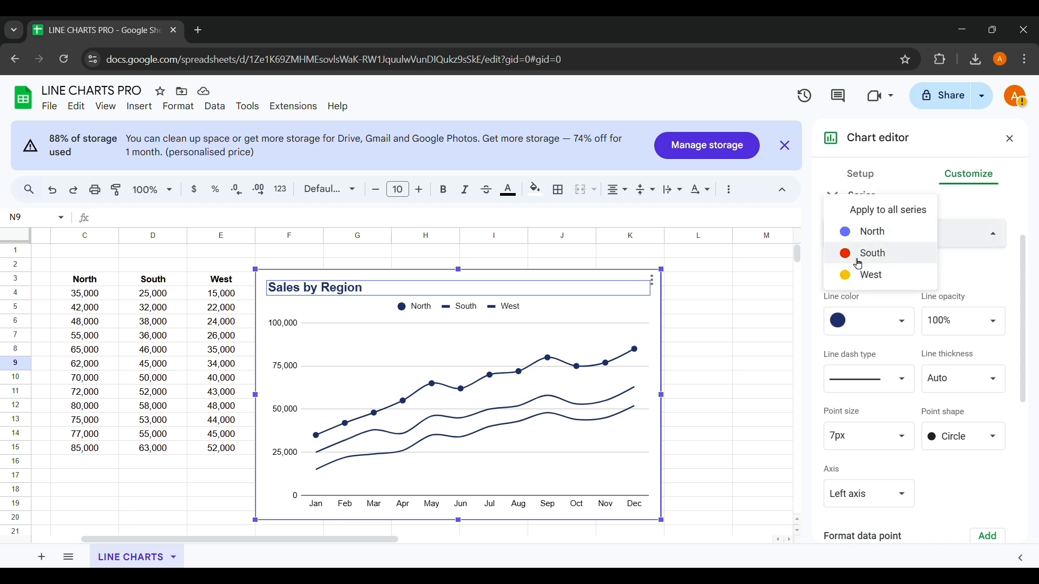
pyautogui.click(880, 261)
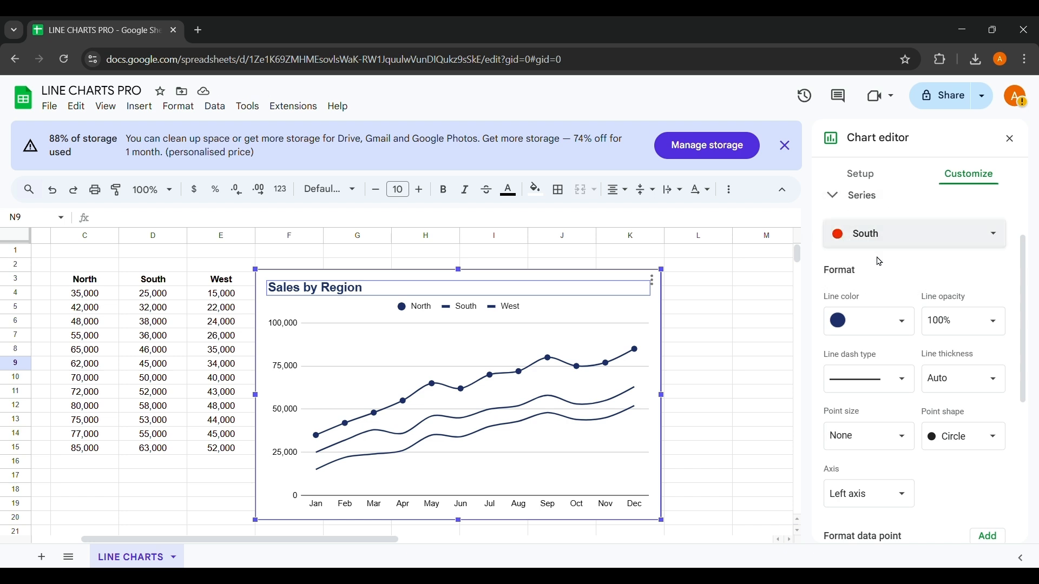
pyautogui.scroll(-1, 914, 376)
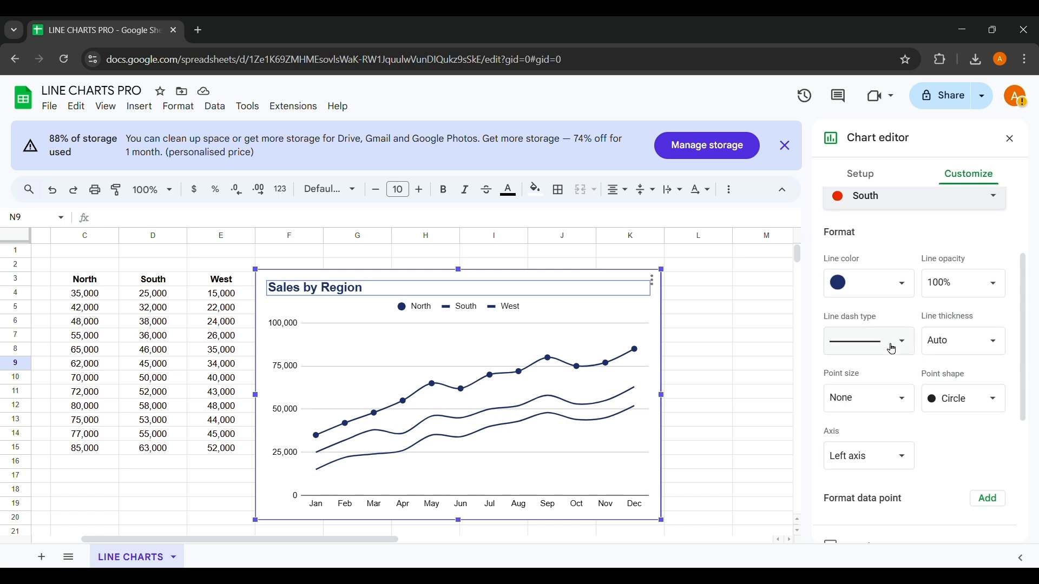
pyautogui.click(883, 292)
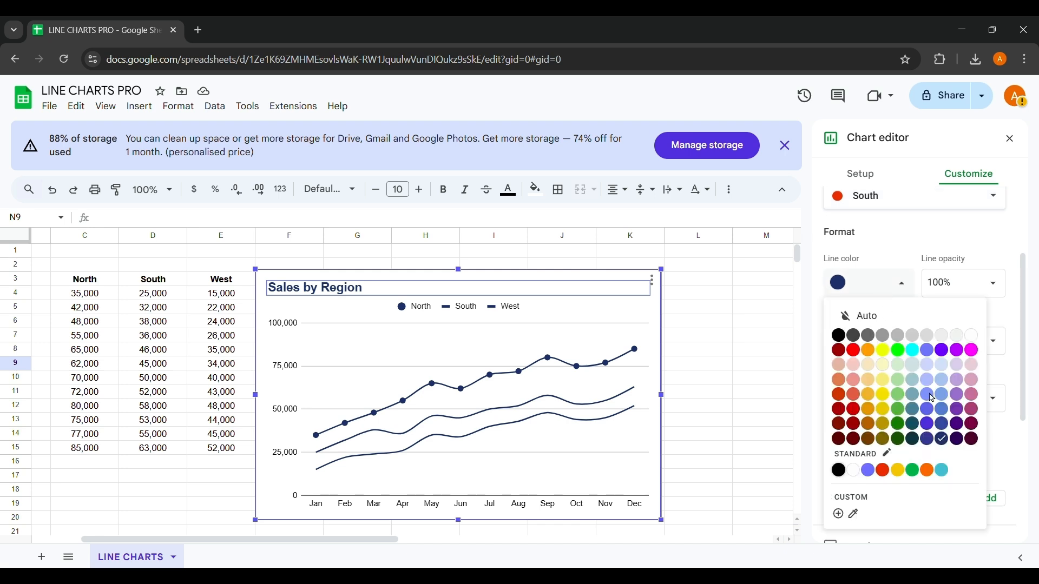
pyautogui.click(942, 409)
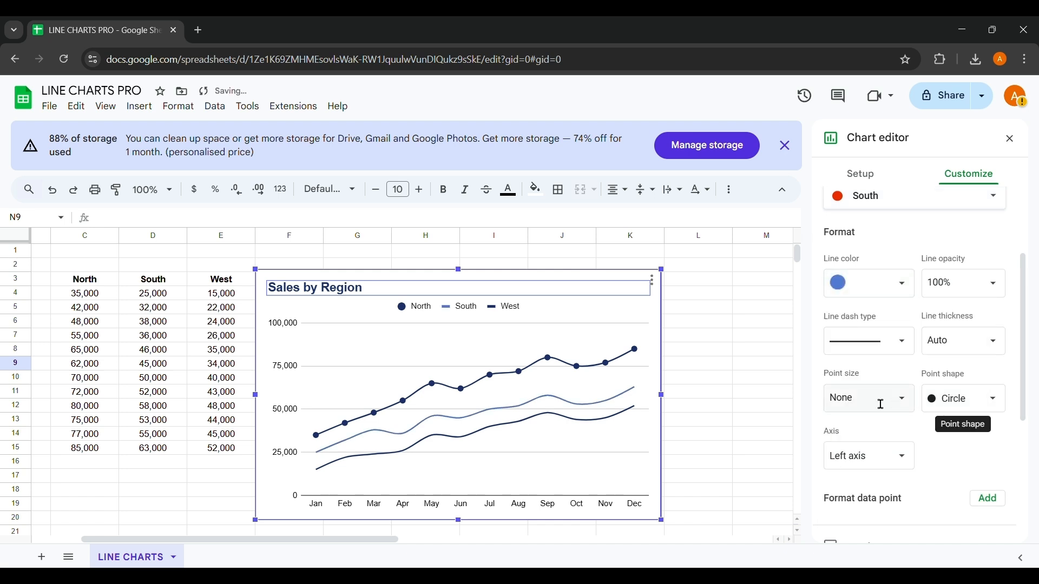
pyautogui.click(860, 403)
pyautogui.click(860, 470)
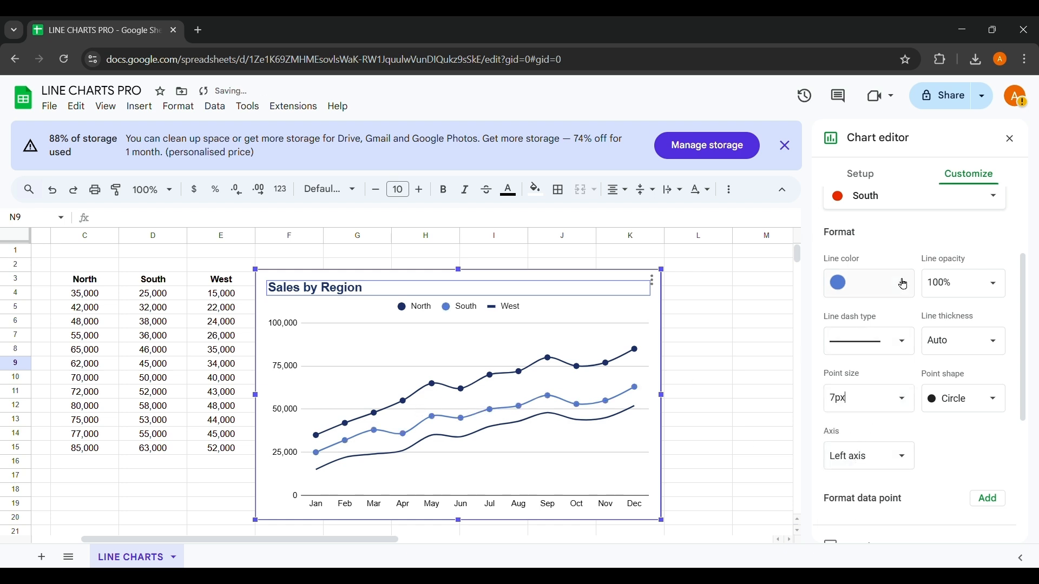
# Step: Set the West series' line color to light blue and its point size to 7px
pyautogui.click(900, 208)
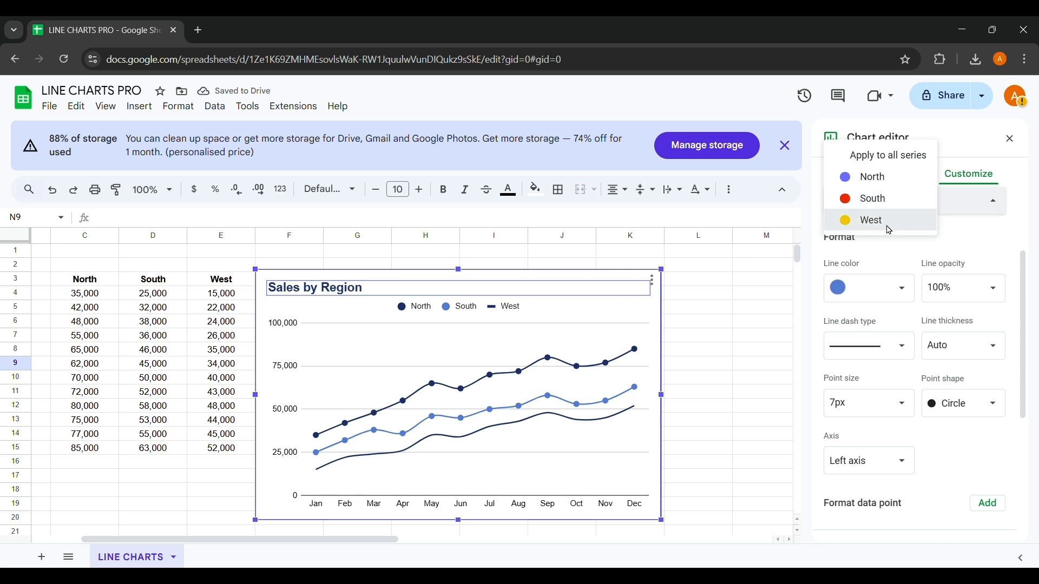
pyautogui.click(887, 222)
pyautogui.click(880, 287)
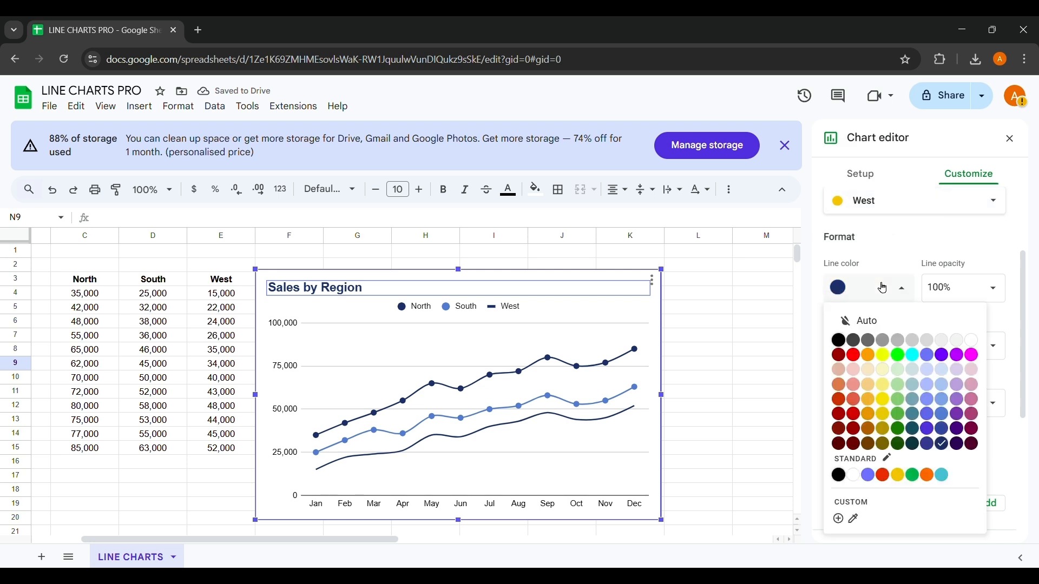
pyautogui.click(942, 386)
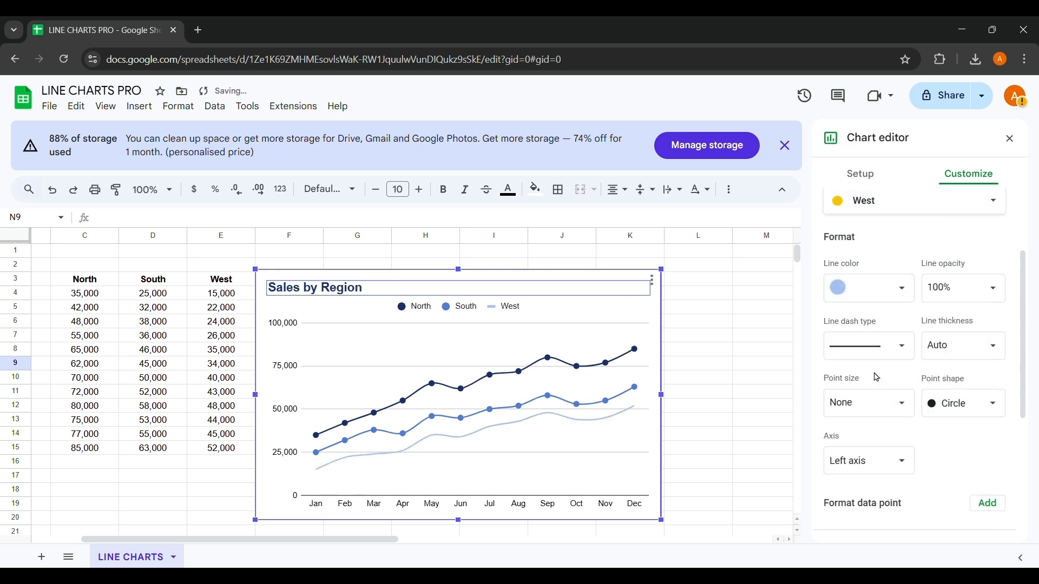
pyautogui.click(847, 403)
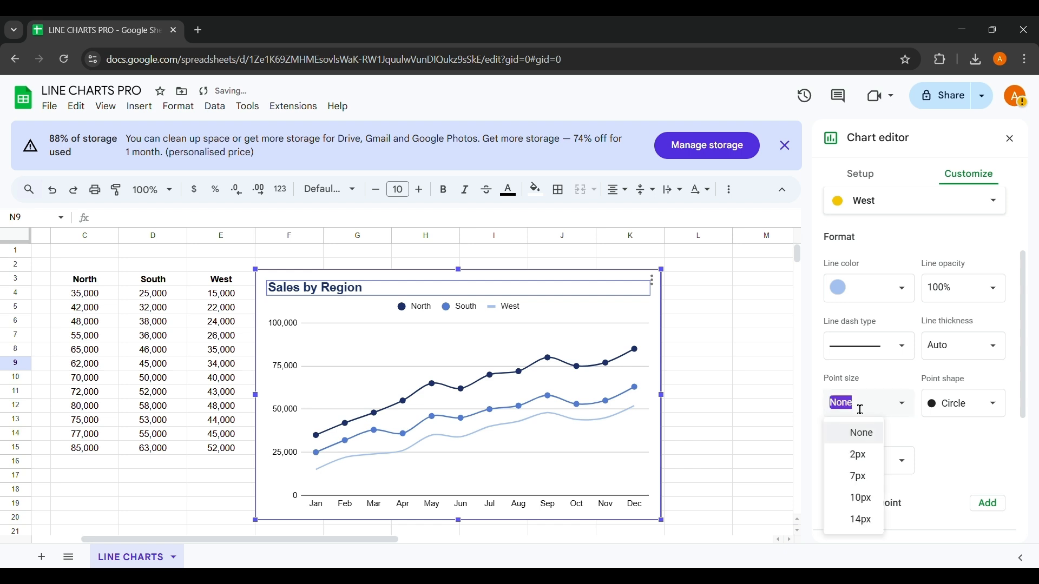
pyautogui.click(855, 477)
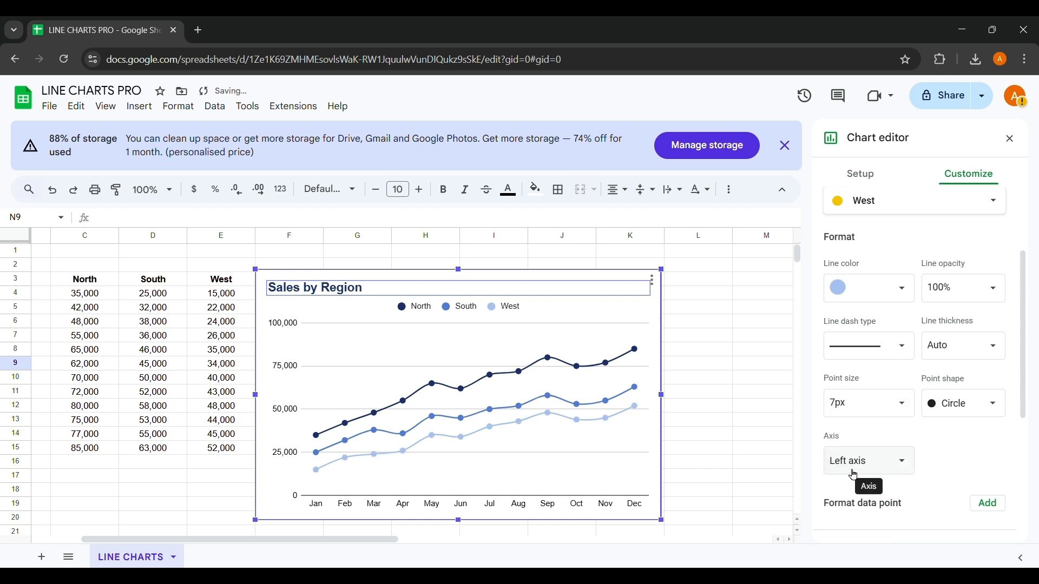
# Step: Try showing data labels on the West series and remove them again
pyautogui.scroll(-4, 852, 475)
pyautogui.scroll(3, 904, 436)
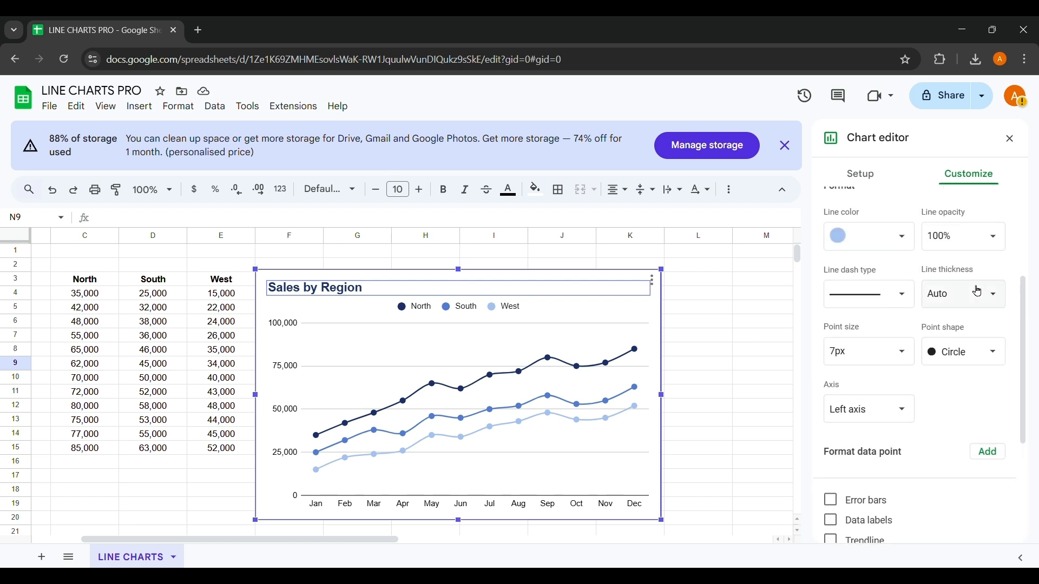
pyautogui.scroll(-2, 980, 292)
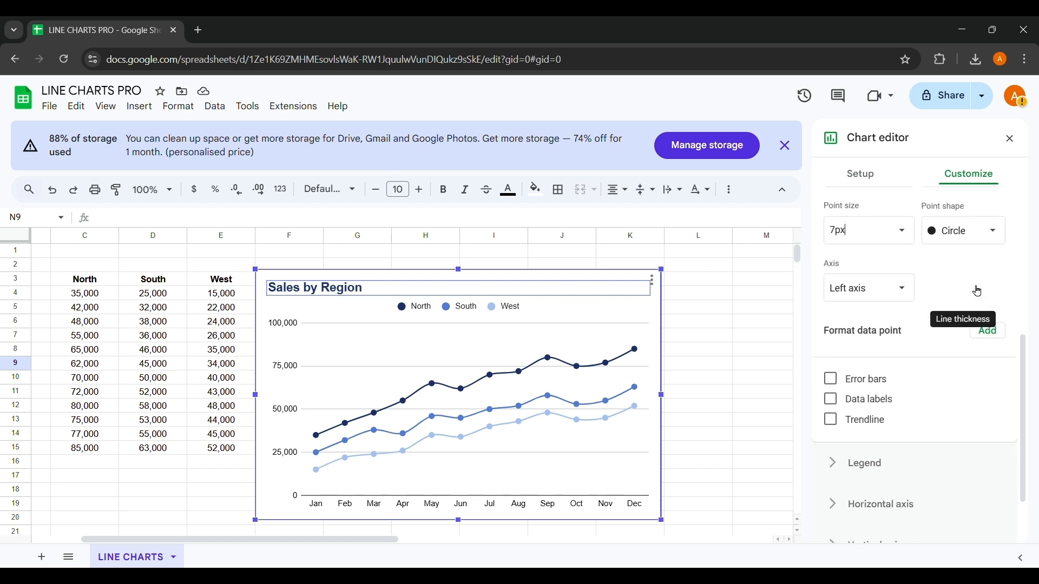
pyautogui.click(842, 404)
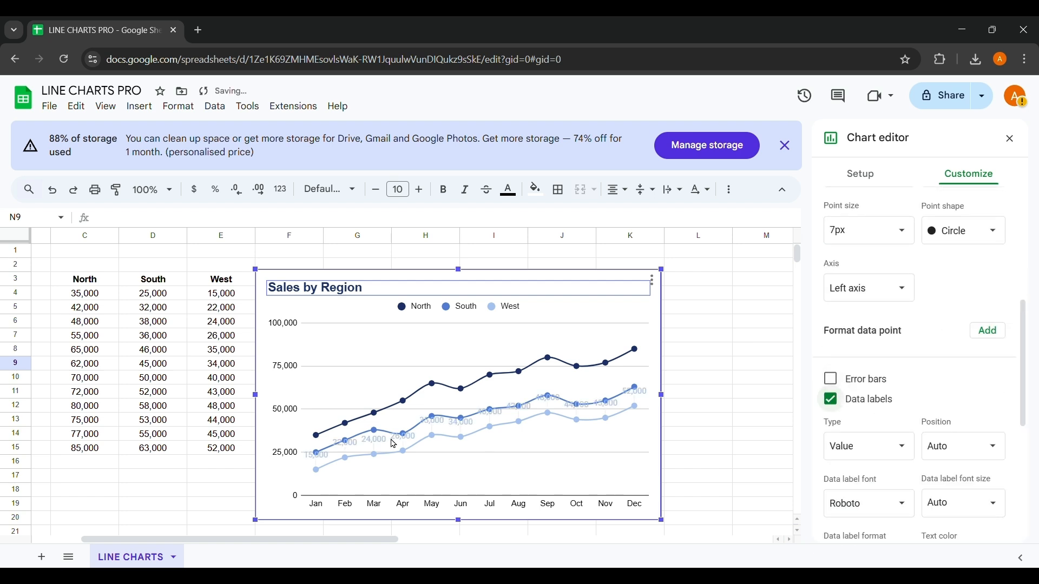
pyautogui.click(846, 403)
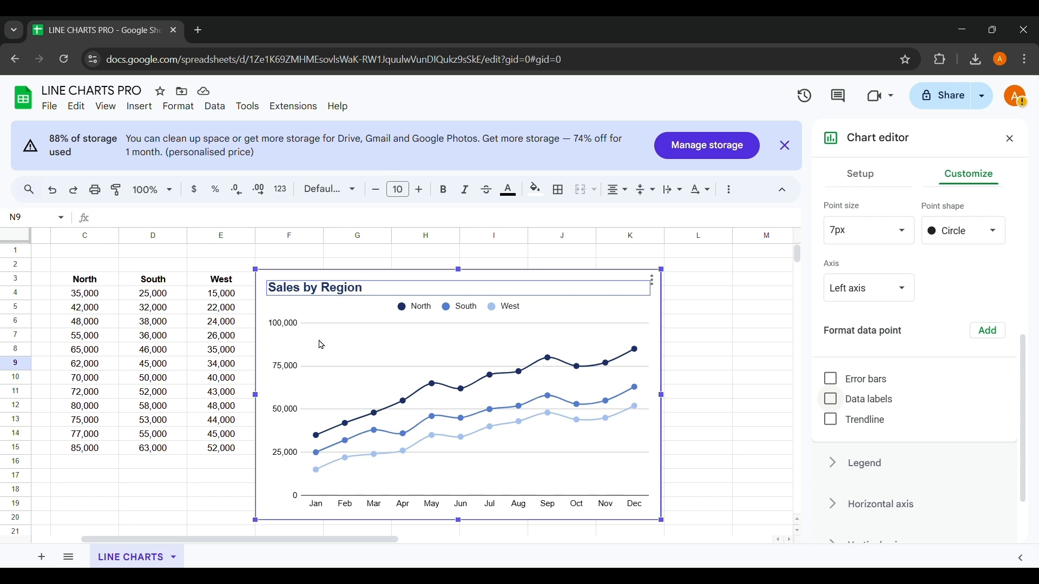
# Step: Set the legend font to Roboto and move the legend to the right end of the space above the plot area
pyautogui.scroll(-1, 877, 351)
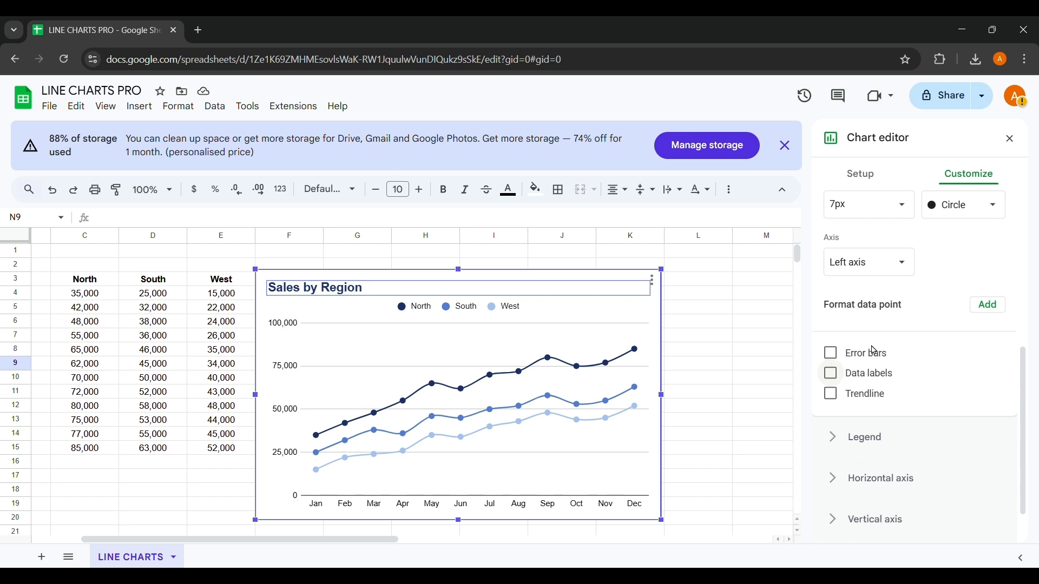
pyautogui.scroll(-2, 876, 351)
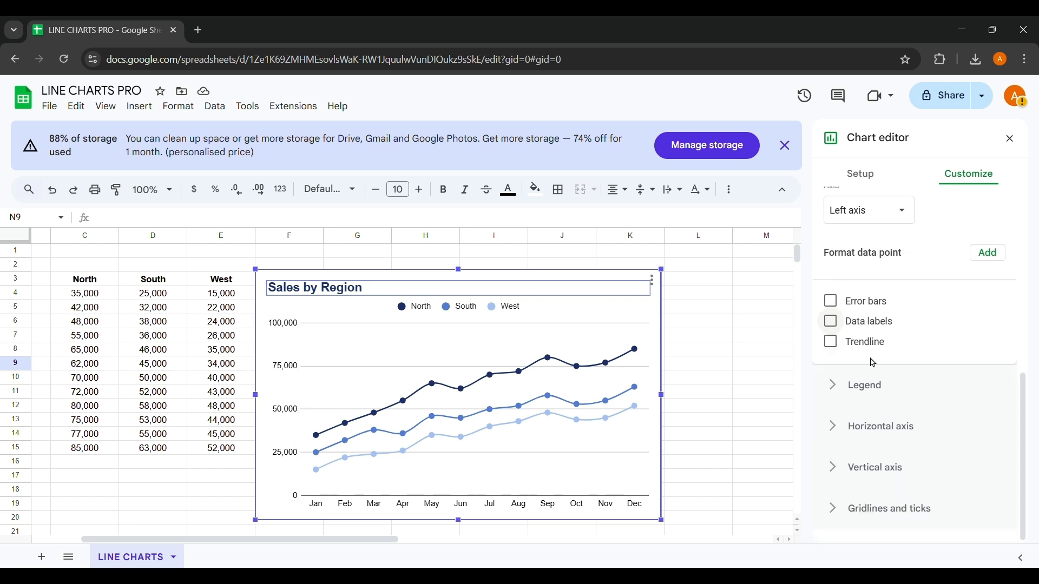
pyautogui.click(872, 385)
pyautogui.scroll(1, 872, 385)
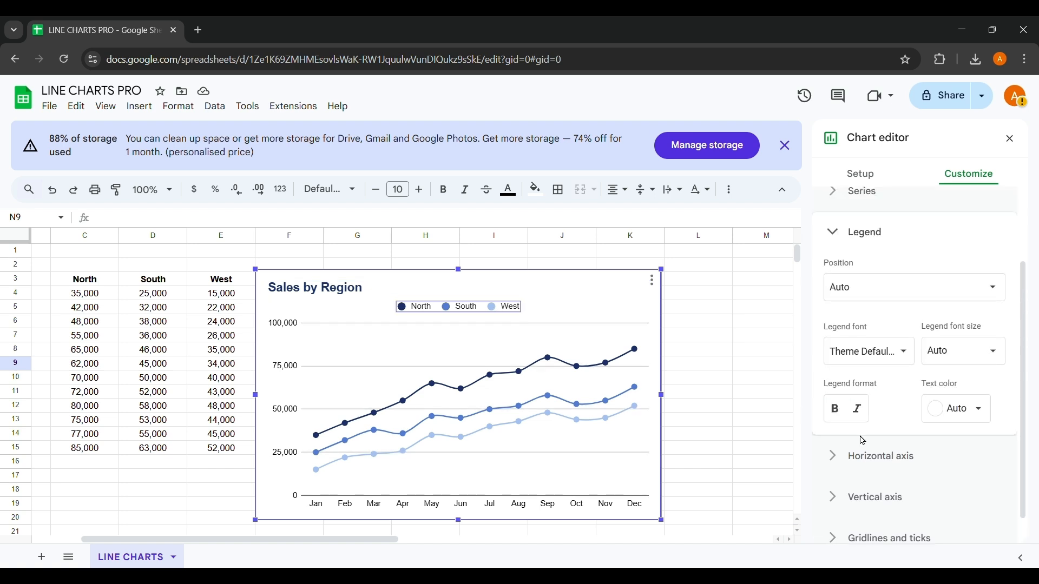
pyautogui.click(881, 355)
pyautogui.scroll(-1, 897, 540)
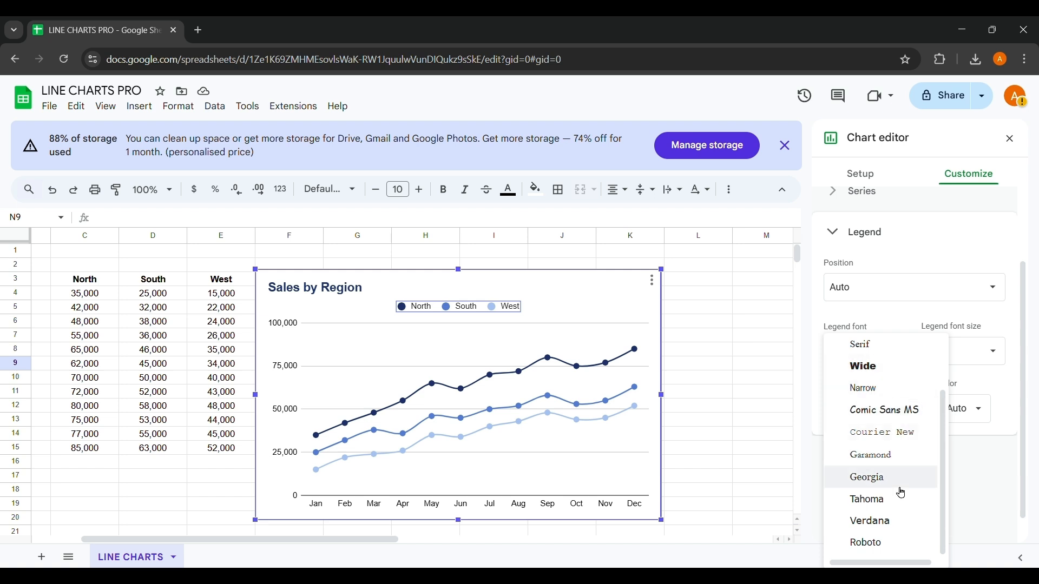
pyautogui.click(905, 543)
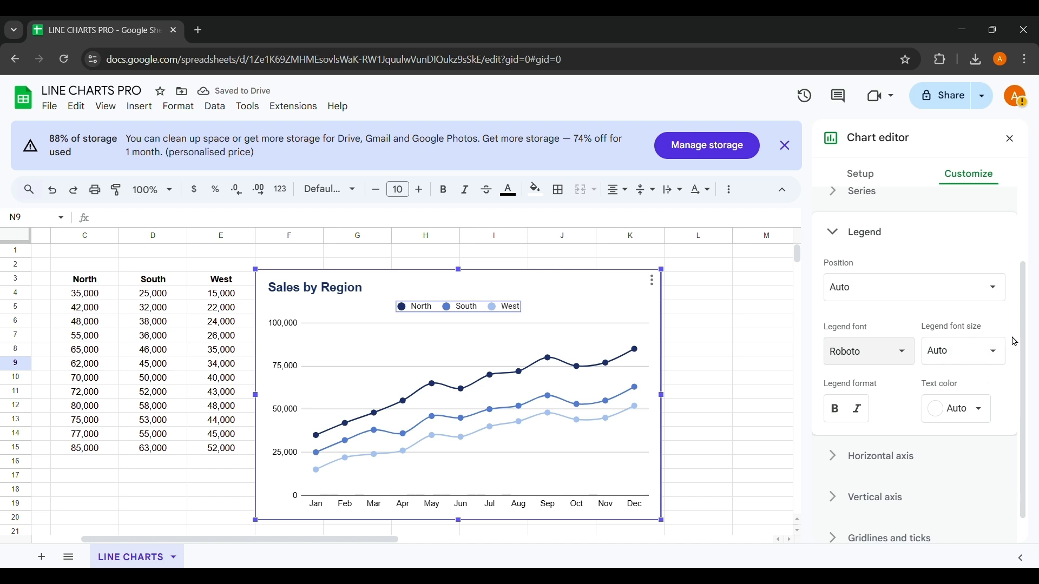
pyautogui.moveTo(466, 309); pyautogui.dragTo(592, 309)
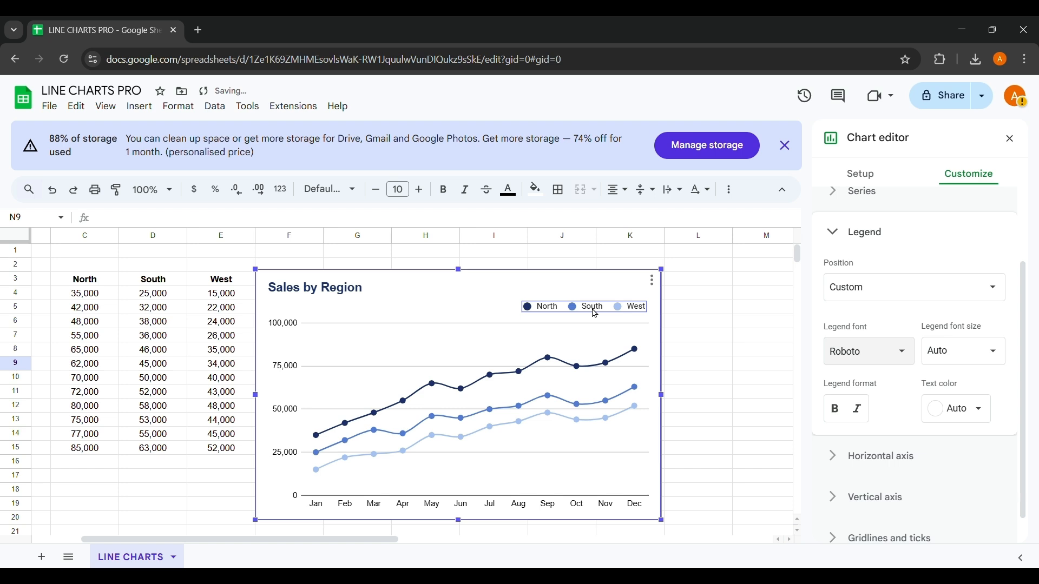
# Step: Set the text color of the chart's horizontal axis labels to dark blue, after trying the lighter blue shades
pyautogui.scroll(-1, 955, 474)
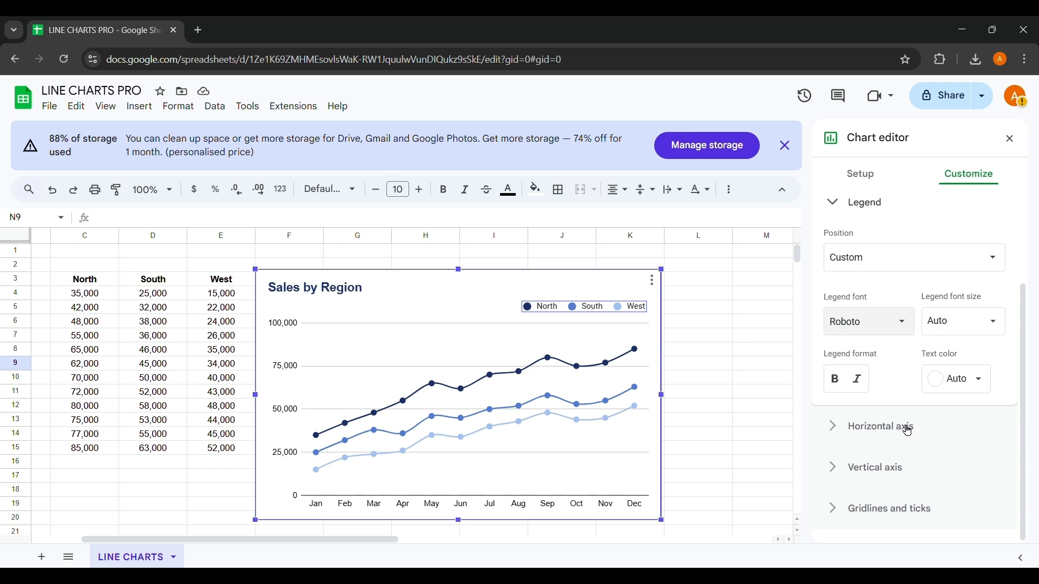
pyautogui.scroll(2, 909, 431)
pyautogui.scroll(-2, 906, 428)
pyautogui.click(884, 425)
pyautogui.click(955, 358)
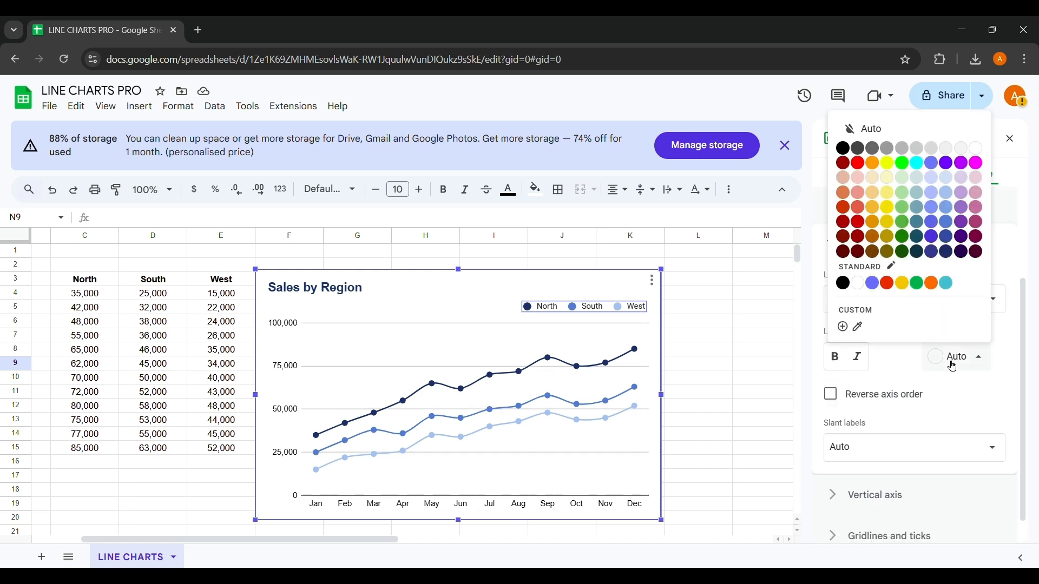
pyautogui.click(950, 216)
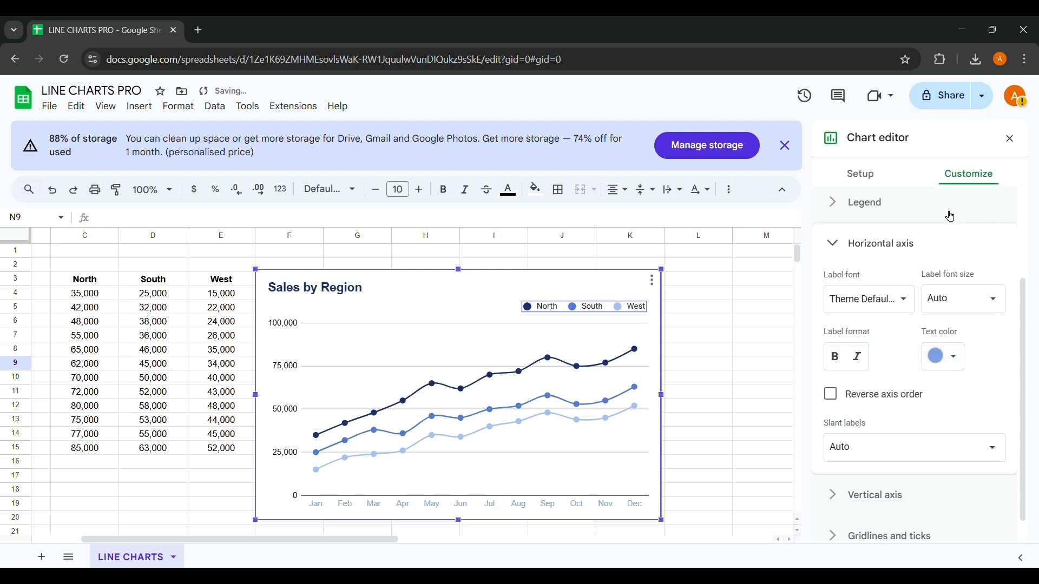
pyautogui.click(952, 353)
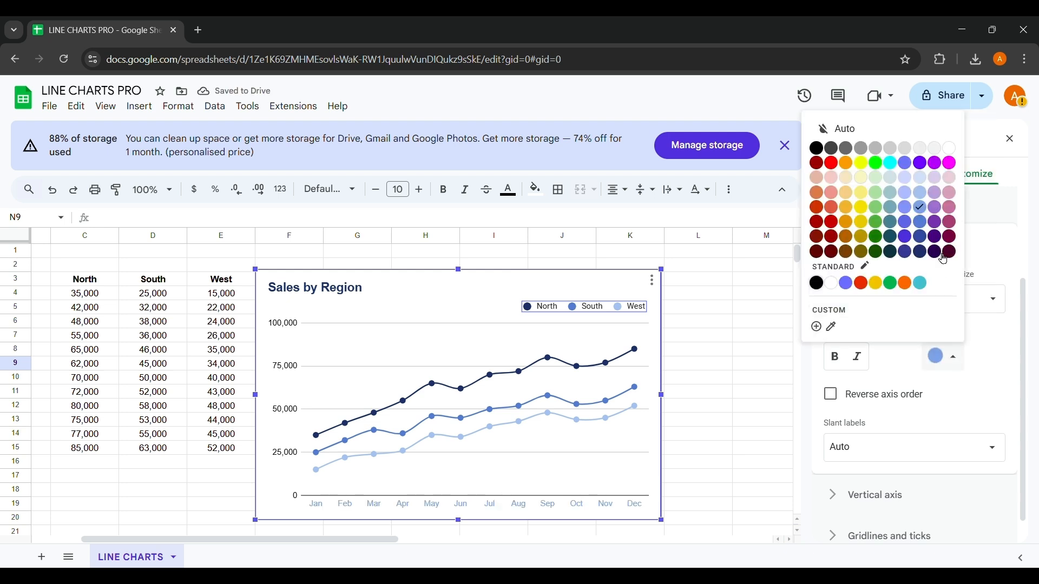
pyautogui.click(922, 225)
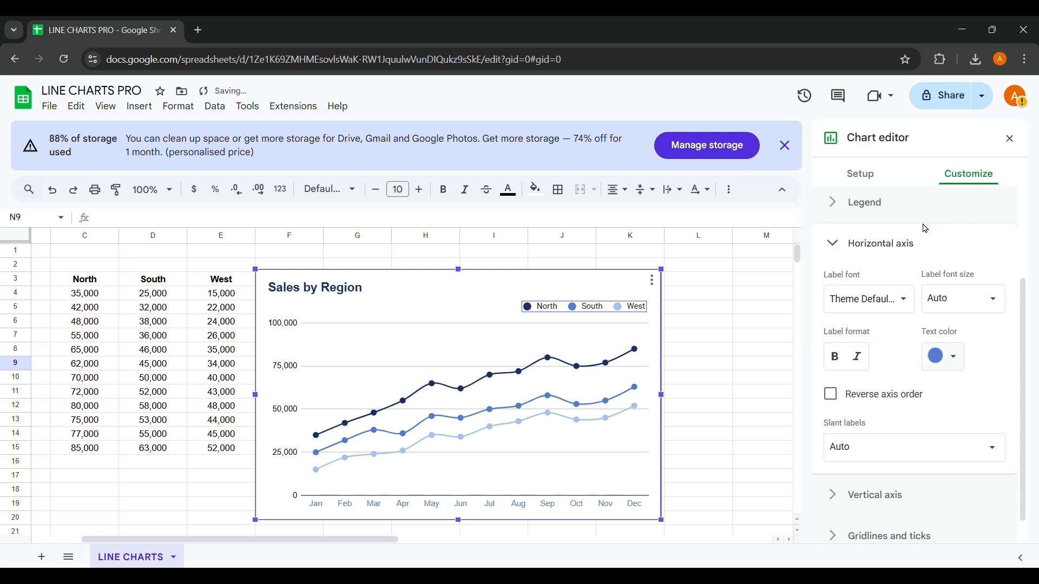
pyautogui.click(953, 359)
pyautogui.click(926, 247)
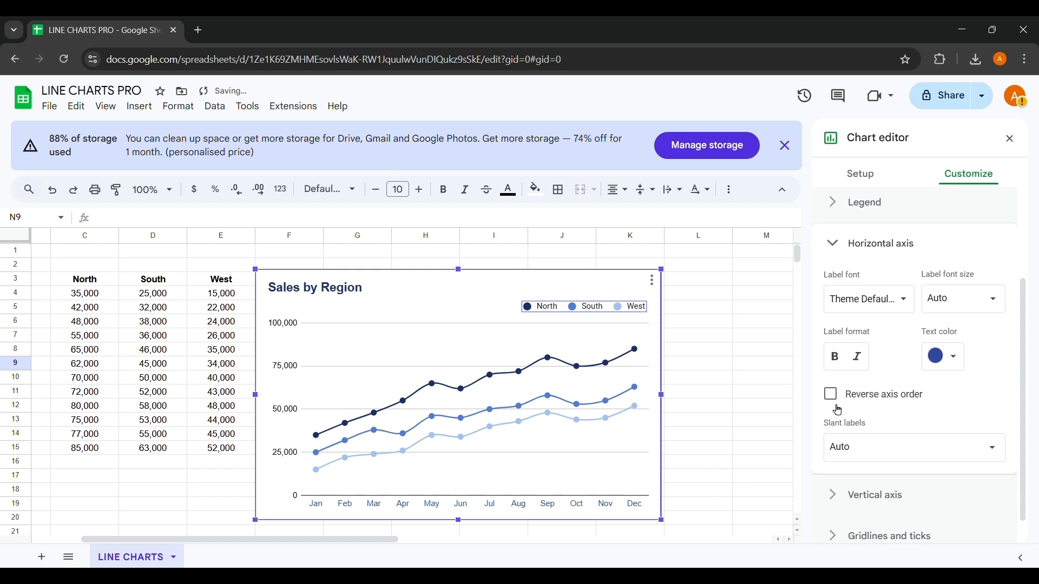
# Step: Set the vertical axis labels' text color to medium blue and try a label font size of 10
pyautogui.scroll(-1, 839, 416)
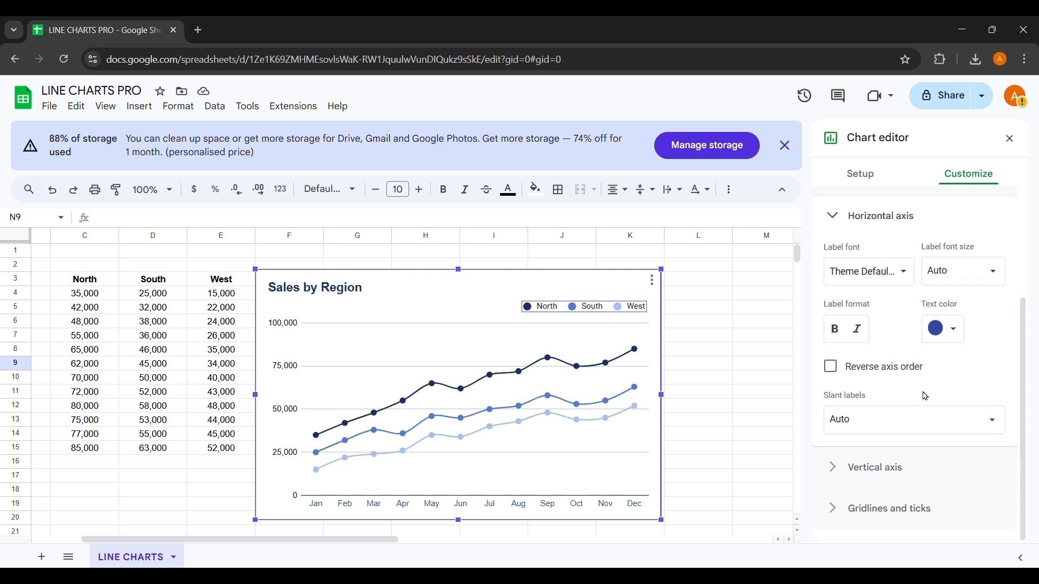
pyautogui.click(861, 474)
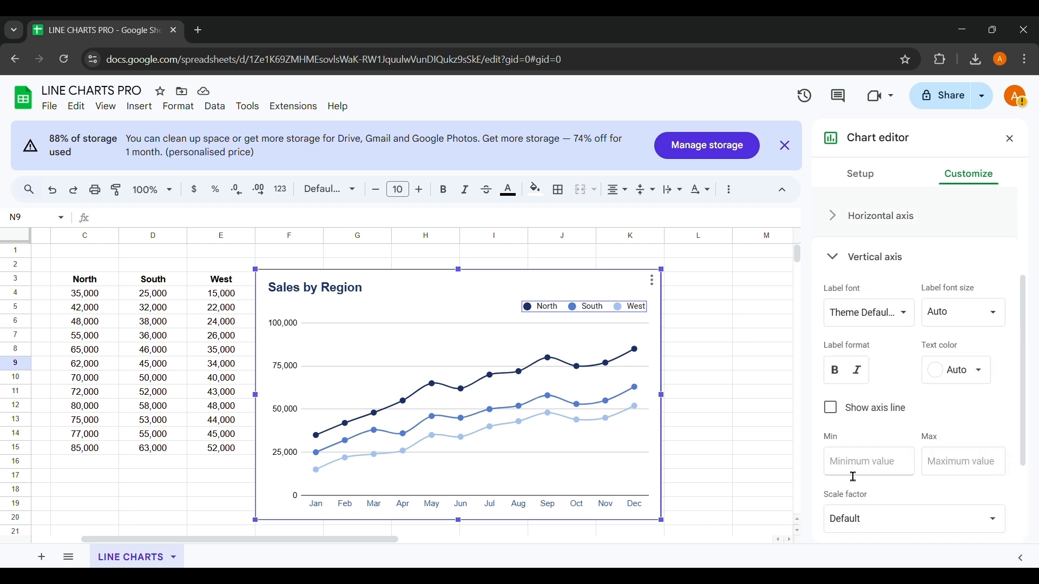
pyautogui.scroll(1, 922, 457)
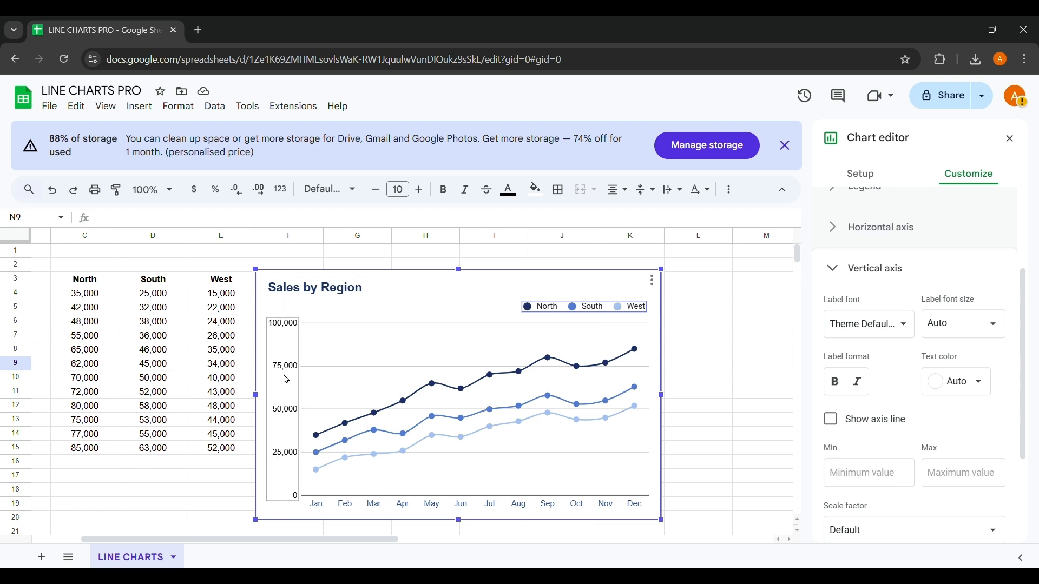
pyautogui.click(962, 383)
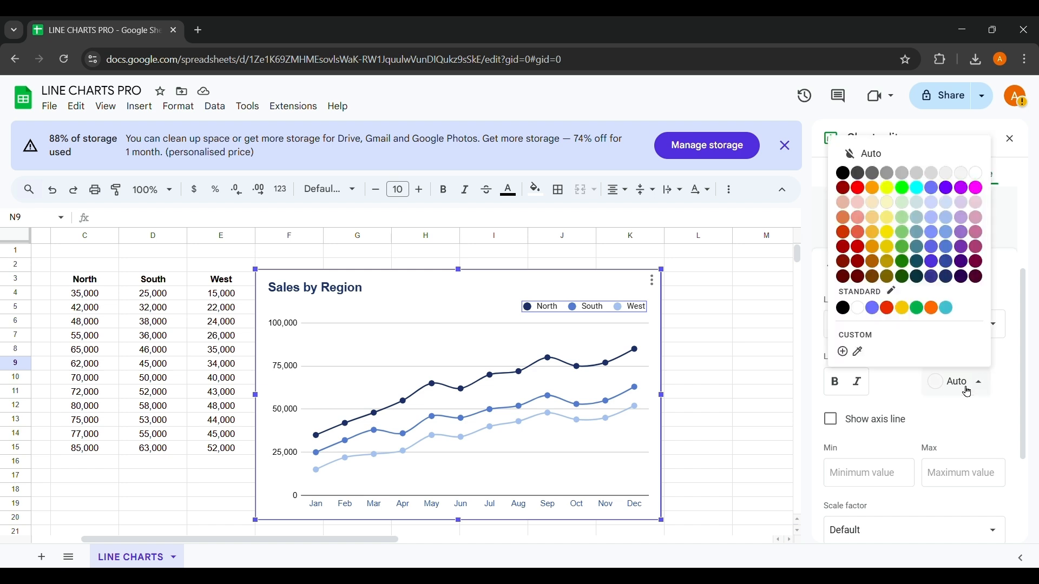
pyautogui.click(951, 255)
pyautogui.click(955, 323)
pyautogui.write('10')
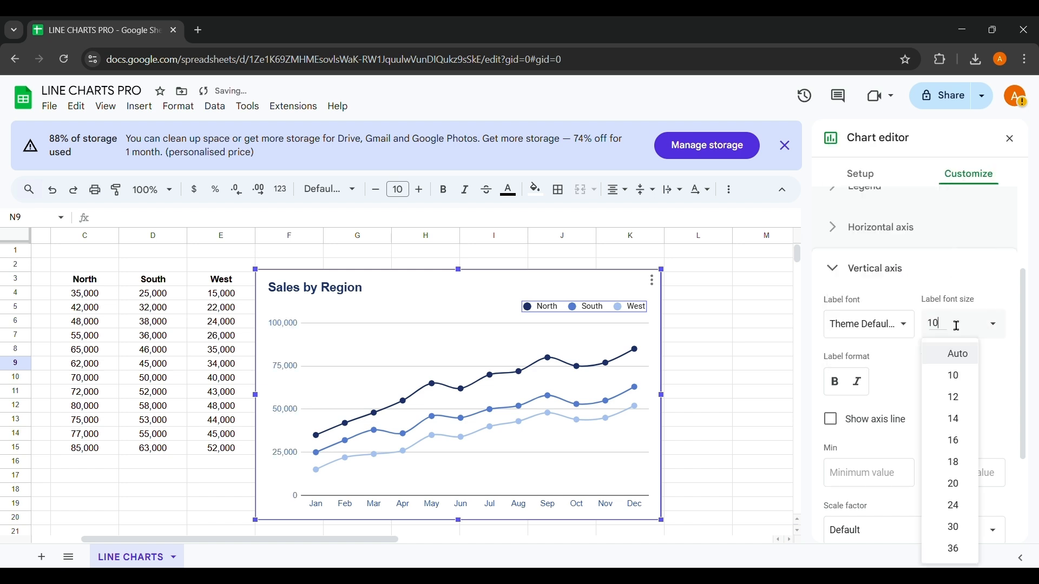
pyautogui.press('Return')
# Step: Set the vertical axis number format to Currency (rounded)
pyautogui.scroll(-1, 940, 305)
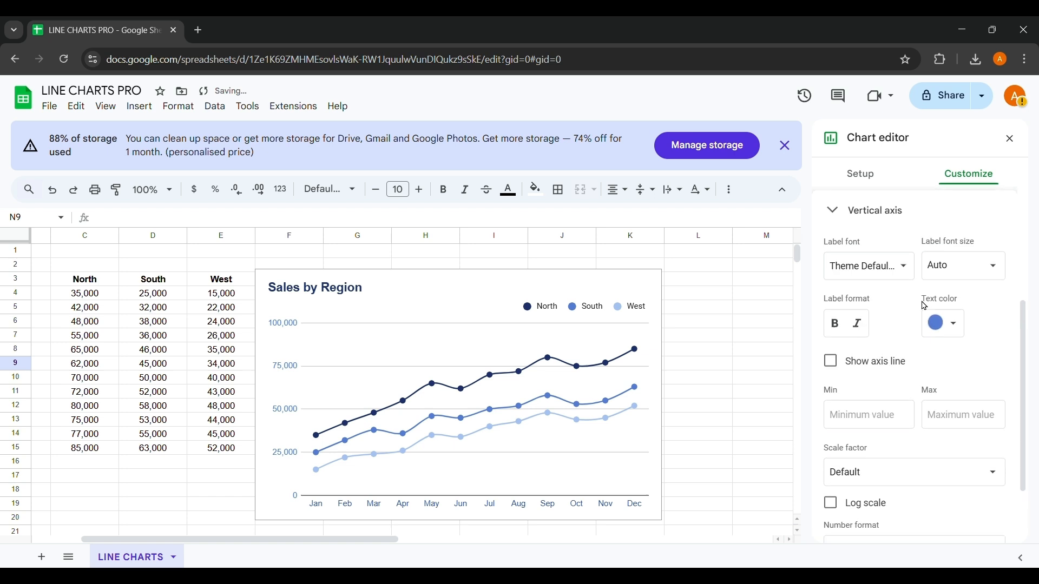
pyautogui.scroll(-2, 927, 306)
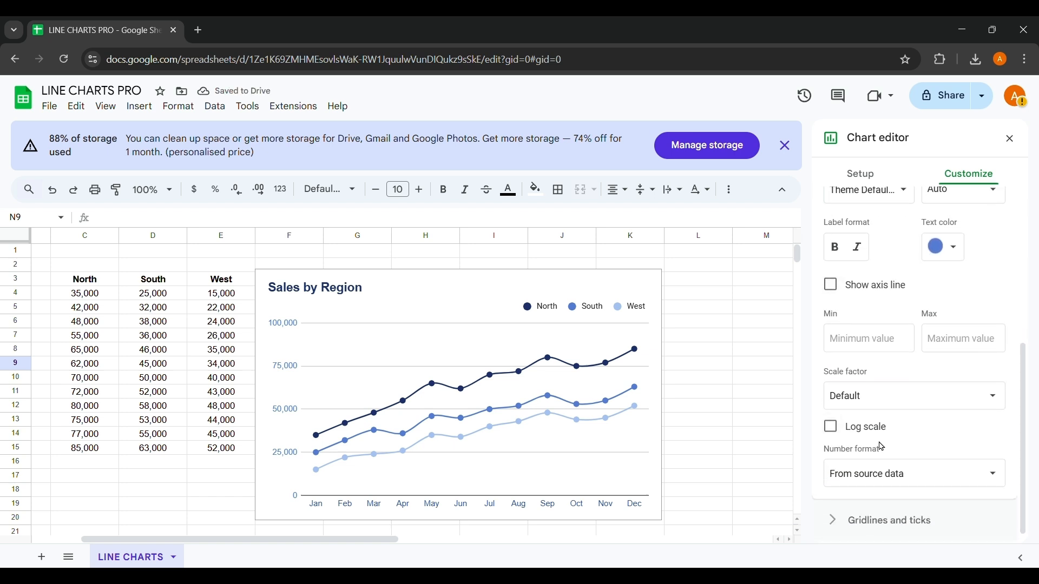
pyautogui.click(893, 474)
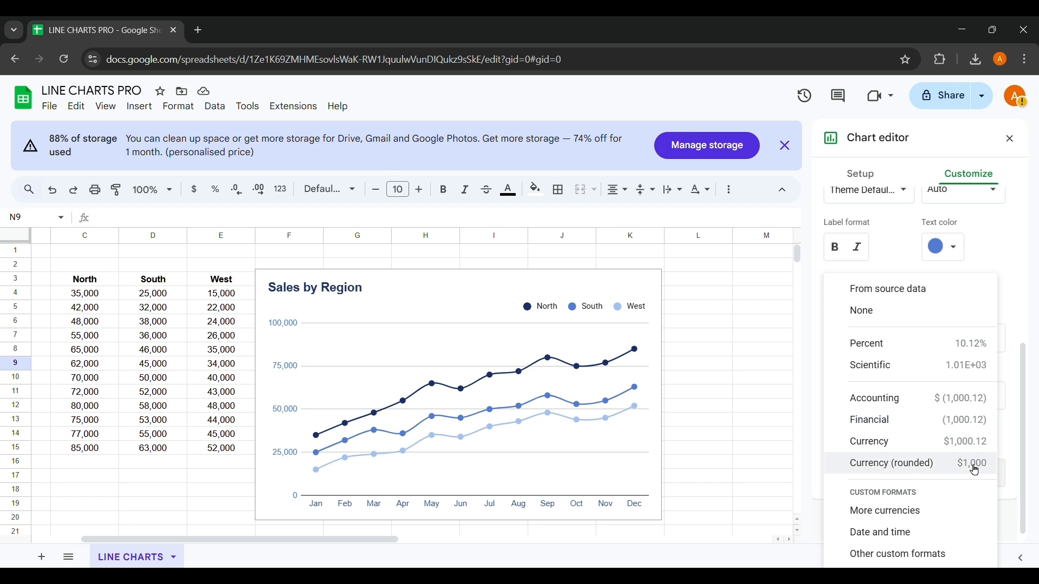
pyautogui.click(914, 464)
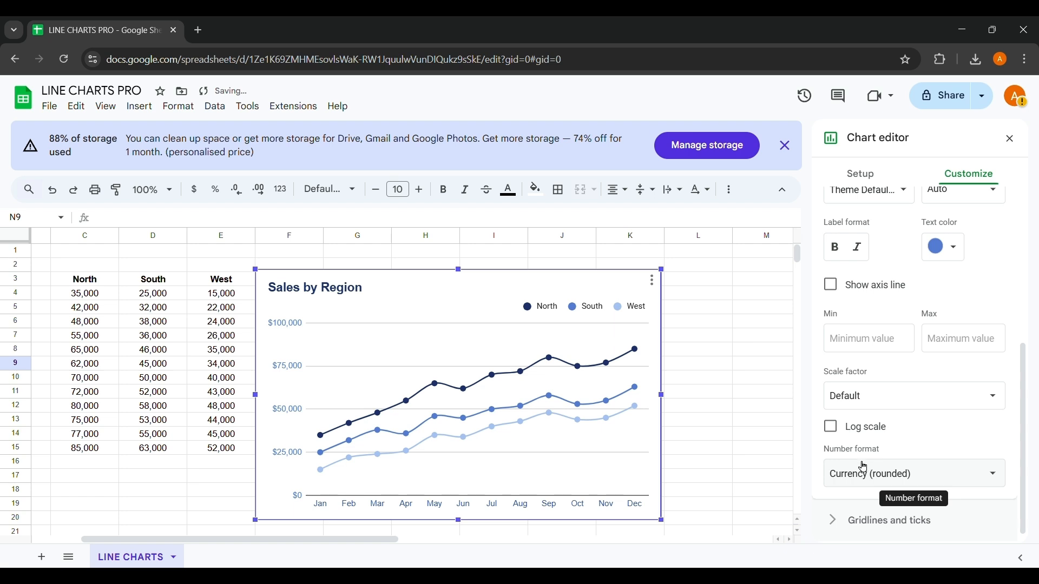
pyautogui.click(877, 471)
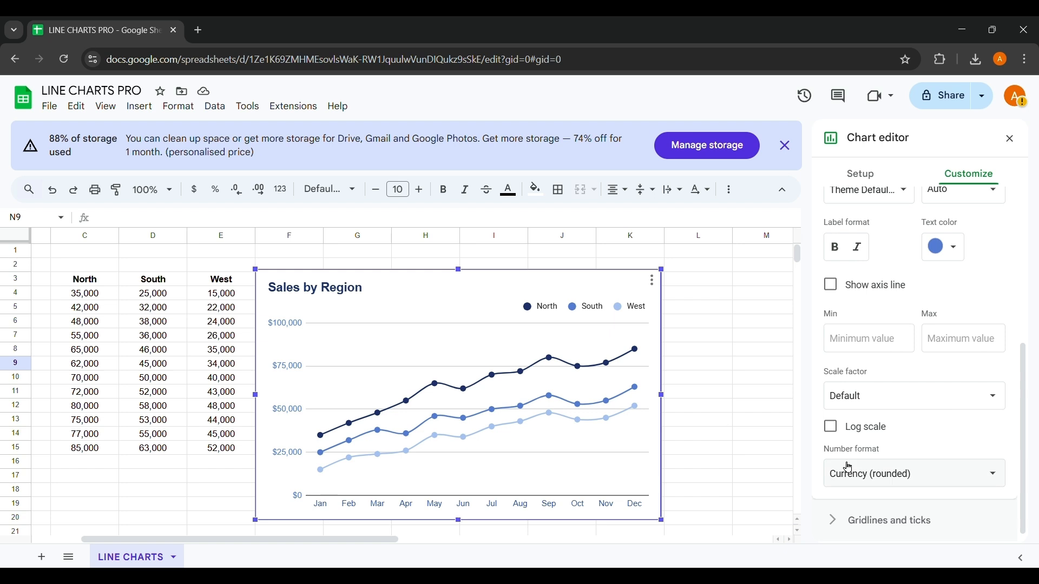
# Step: Set the vertical axis major gridline color to a very light gray and close the chart editor
pyautogui.scroll(-1, 874, 460)
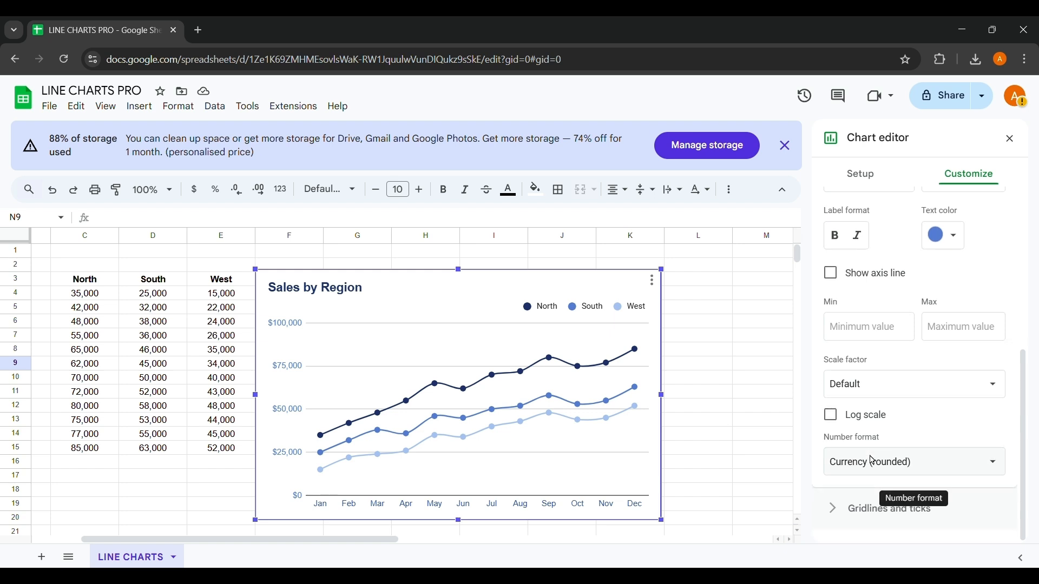
pyautogui.click(893, 513)
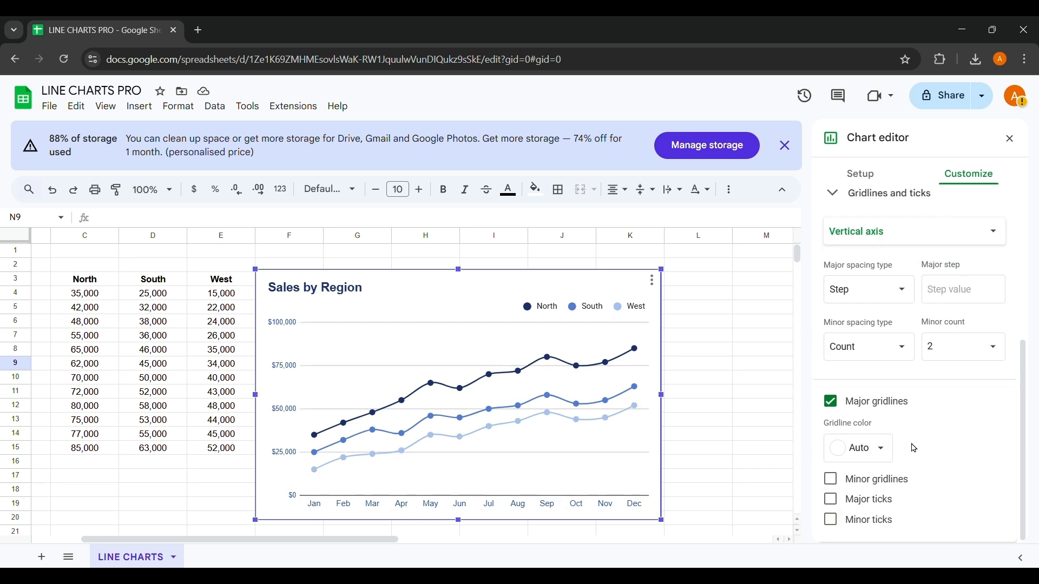
pyautogui.click(883, 449)
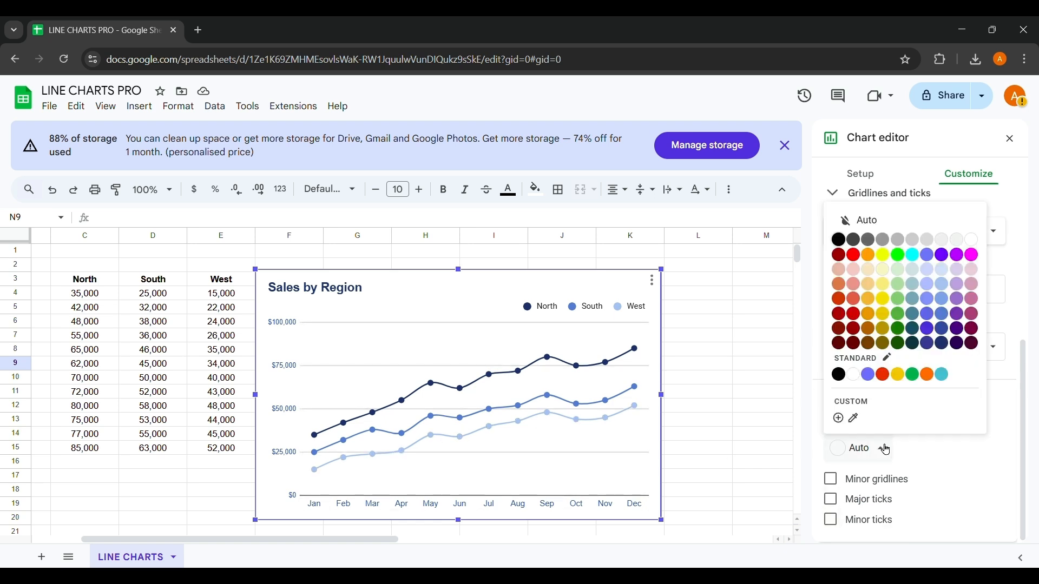
pyautogui.click(926, 240)
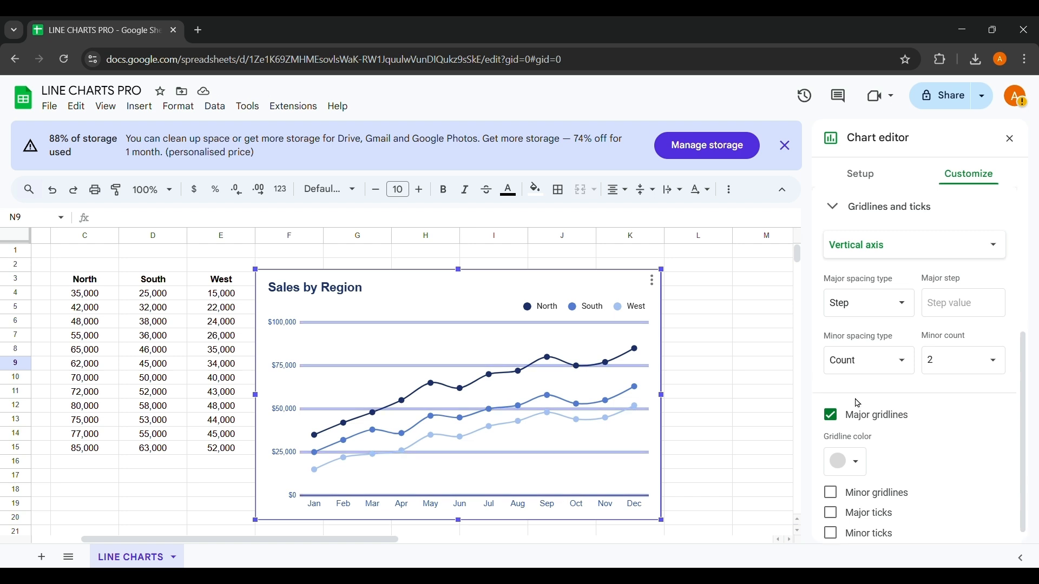
pyautogui.click(846, 449)
pyautogui.click(944, 258)
pyautogui.click(683, 453)
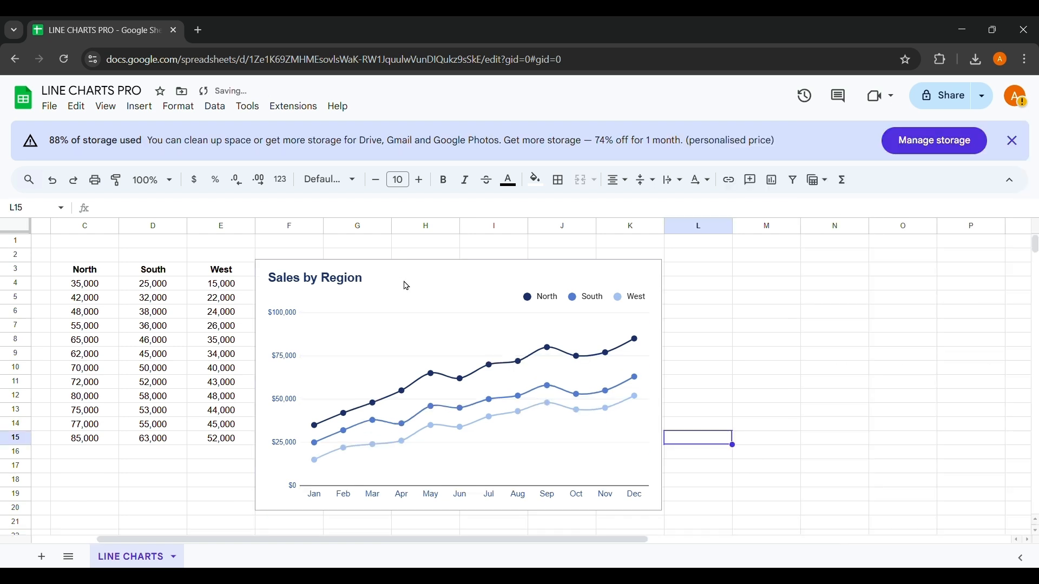
# Step: Nudge the chart slightly upward and view its download format options without downloading
pyautogui.click(522, 273)
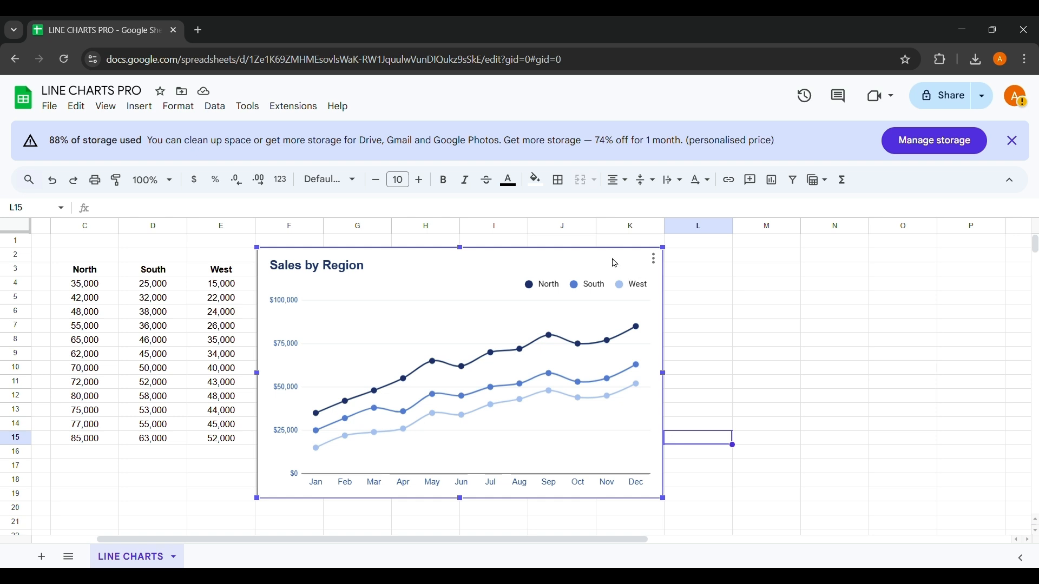
pyautogui.click(659, 266)
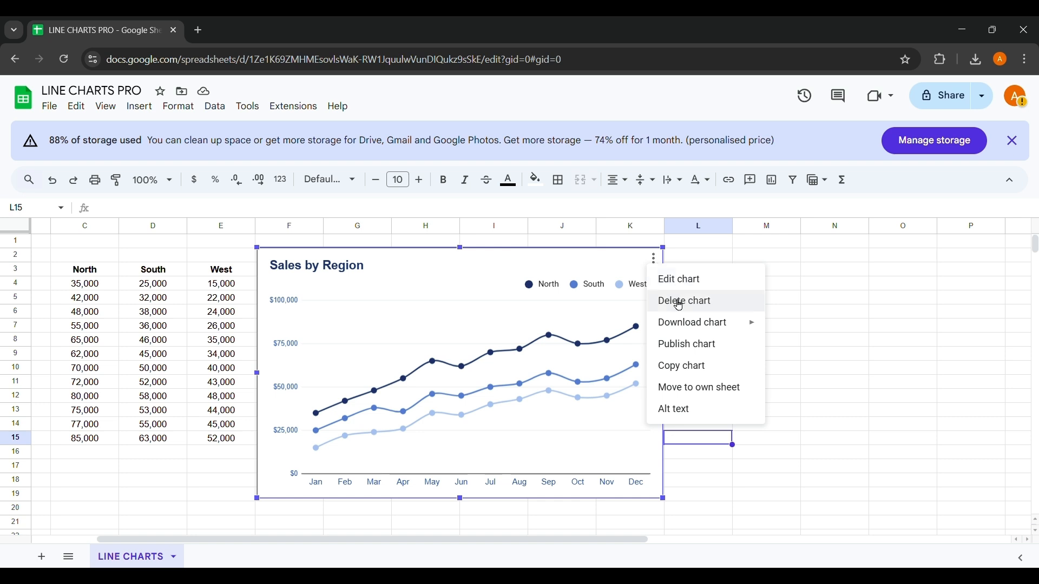
pyautogui.moveTo(685, 323)
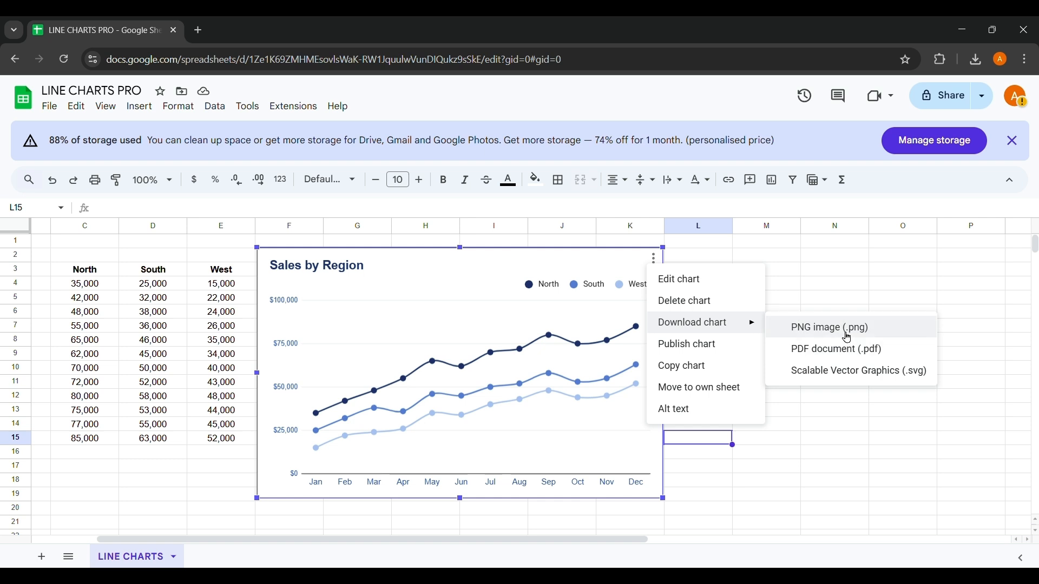
pyautogui.click(453, 298)
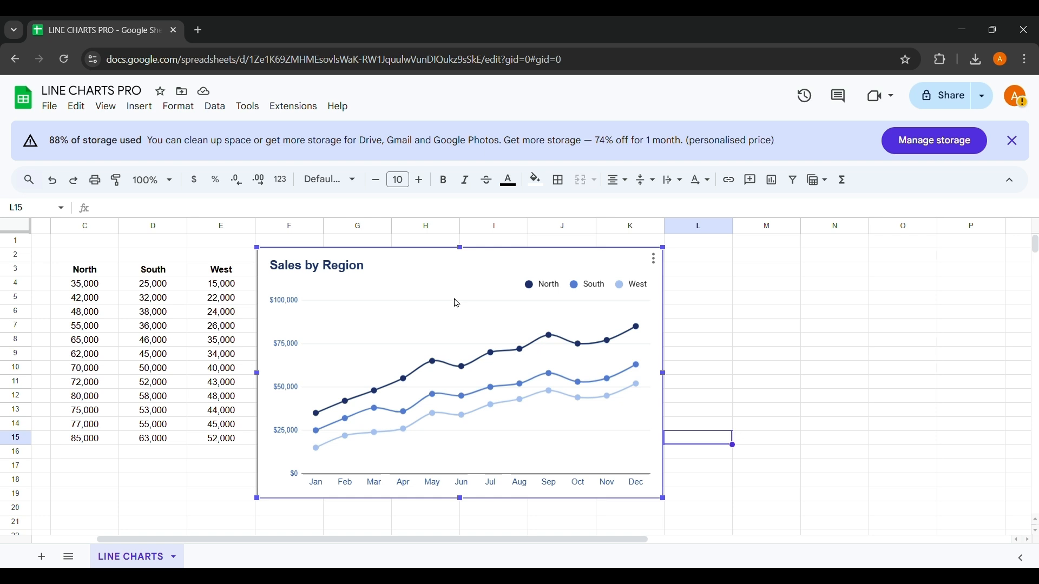
pyautogui.hscroll(-2, 457, 304)
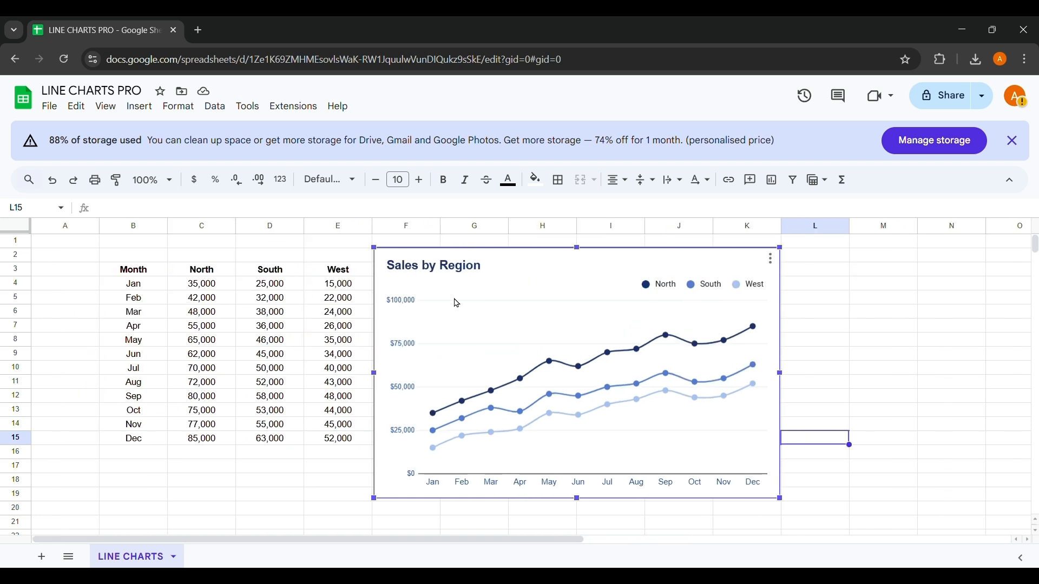